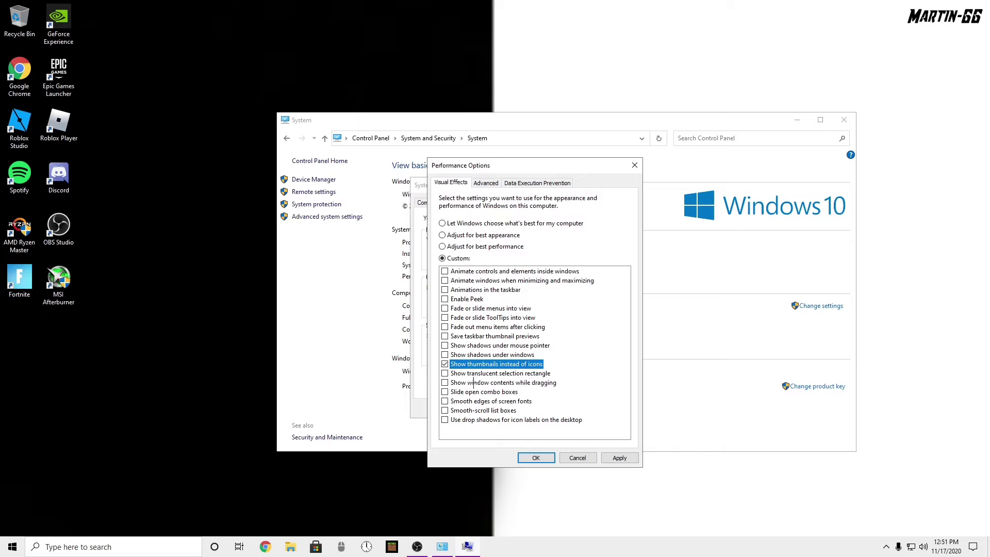
Enable the visual effects for smooth edges of screen fonts and showing window contents while dragging, and apply them.
left_click(445, 401)
left_click(444, 383)
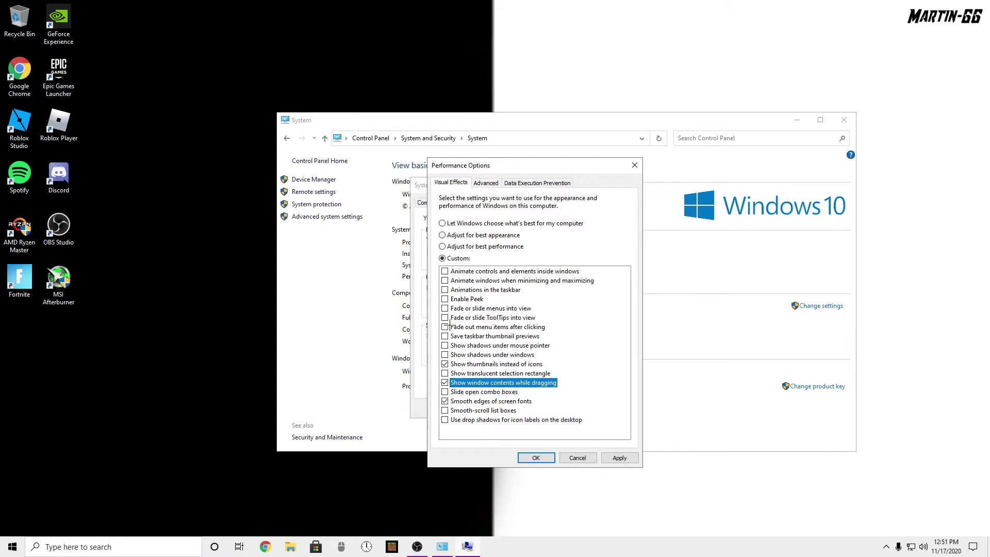
left_click(619, 457)
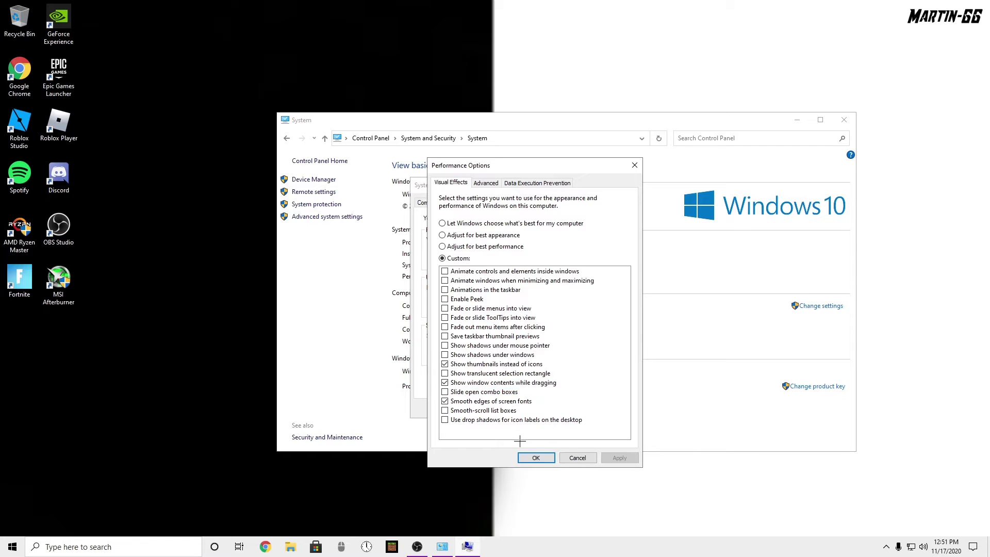
left_click(536, 457)
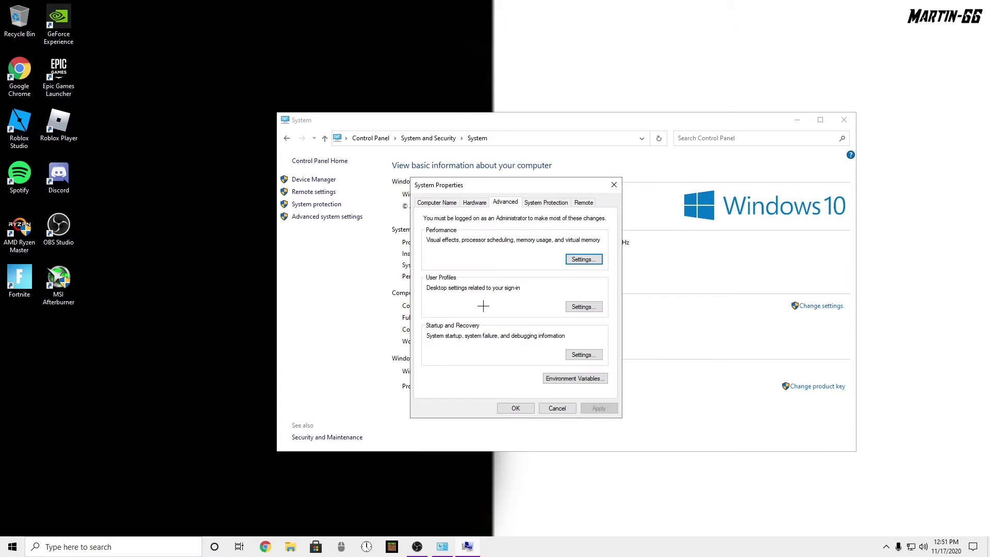
Adjust the maximum disk space that system protection may use on the PQSERVICE drive.
left_click(537, 201)
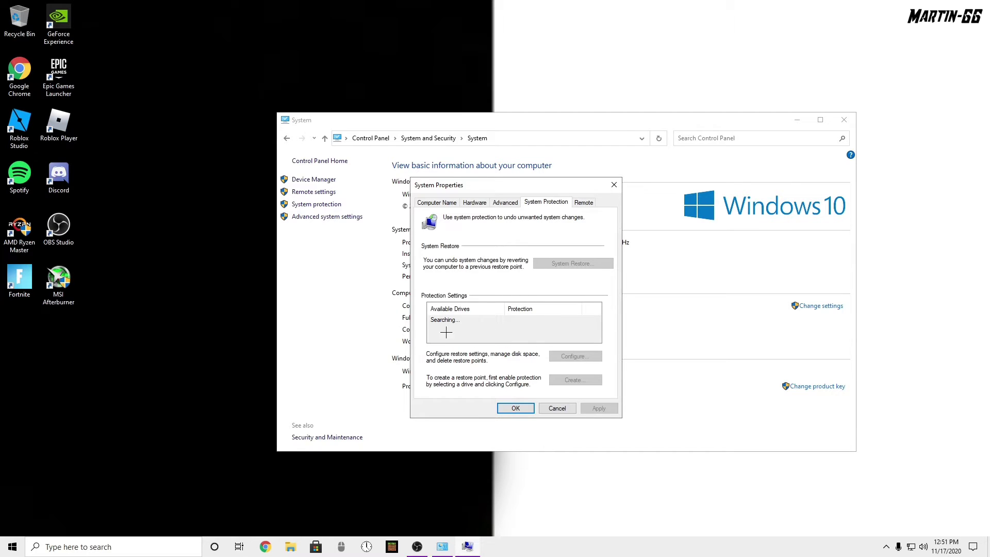
left_click(519, 319)
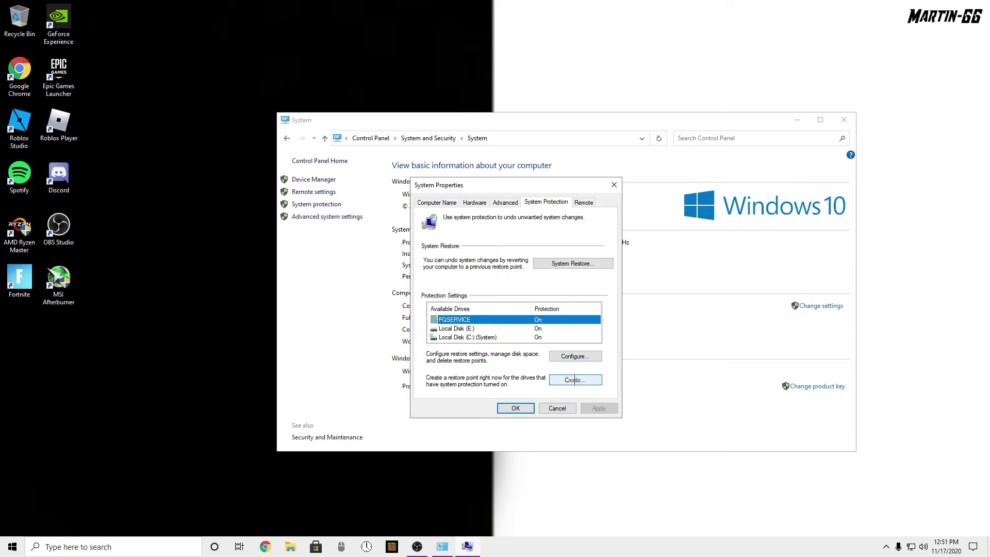
left_click(571, 356)
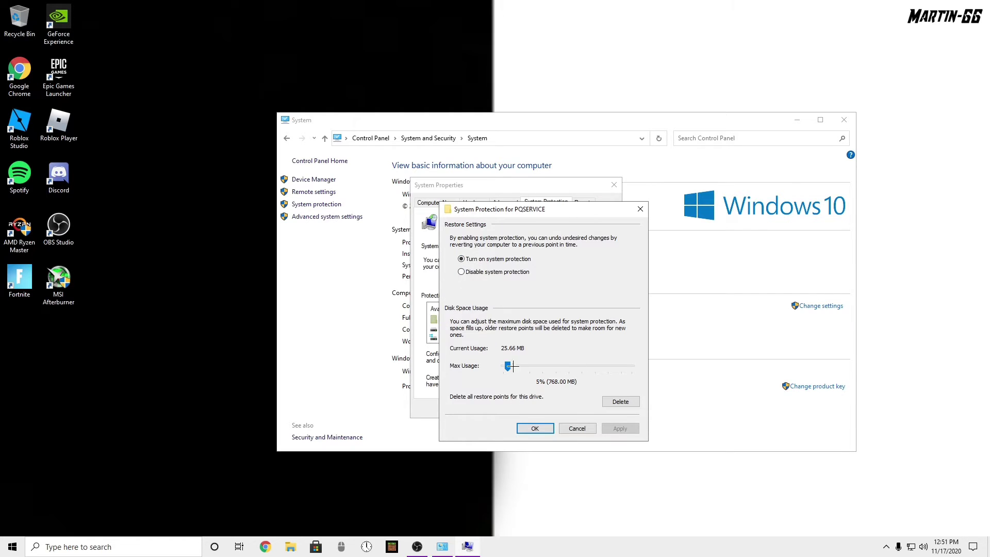
mouse_move(509, 366)
left_mouse_down()
mouse_move(520, 366)
mouse_move(511, 366)
left_mouse_up()
left_click(604, 427)
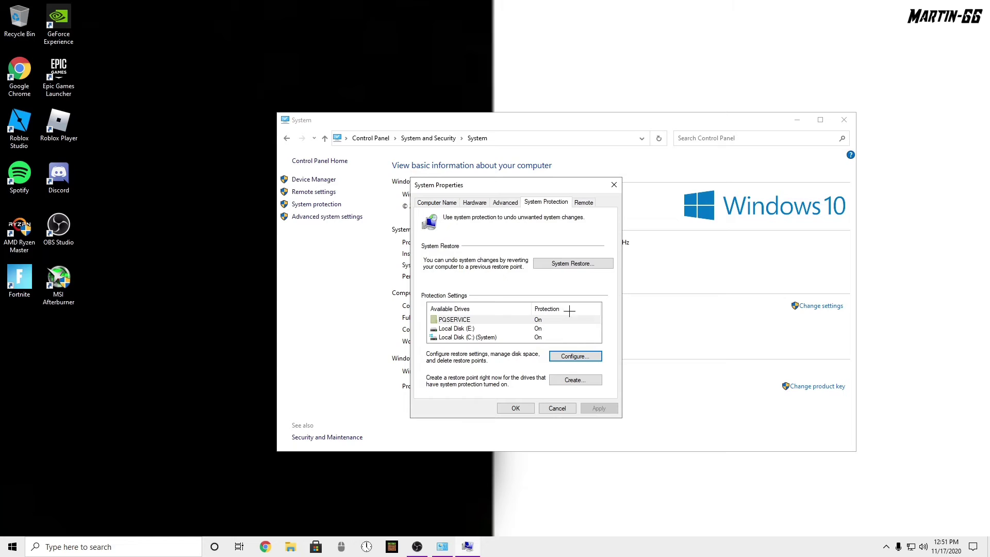
Review the system protection settings of Local Disk (E:) and Local Disk (C:), and close the system windows.
left_click(539, 328)
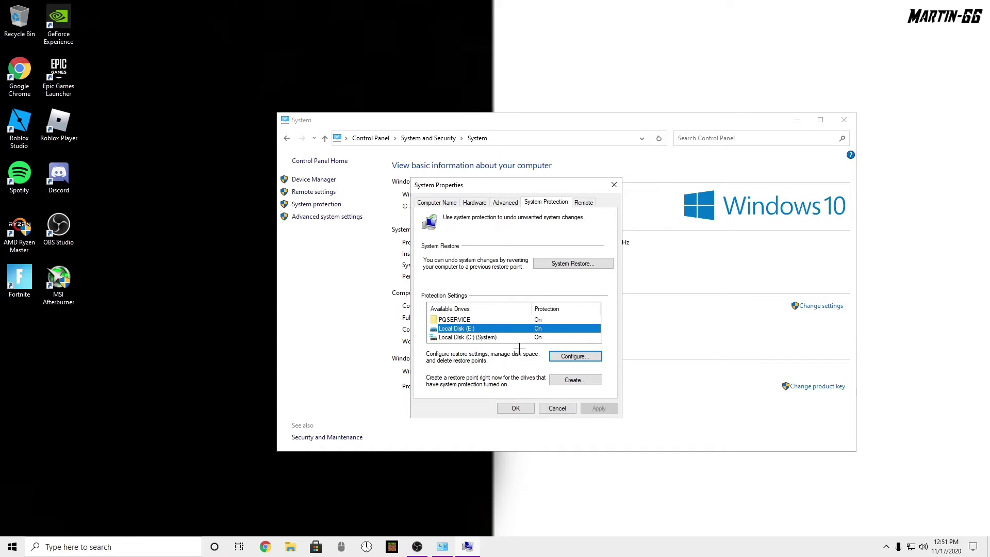
left_click(576, 359)
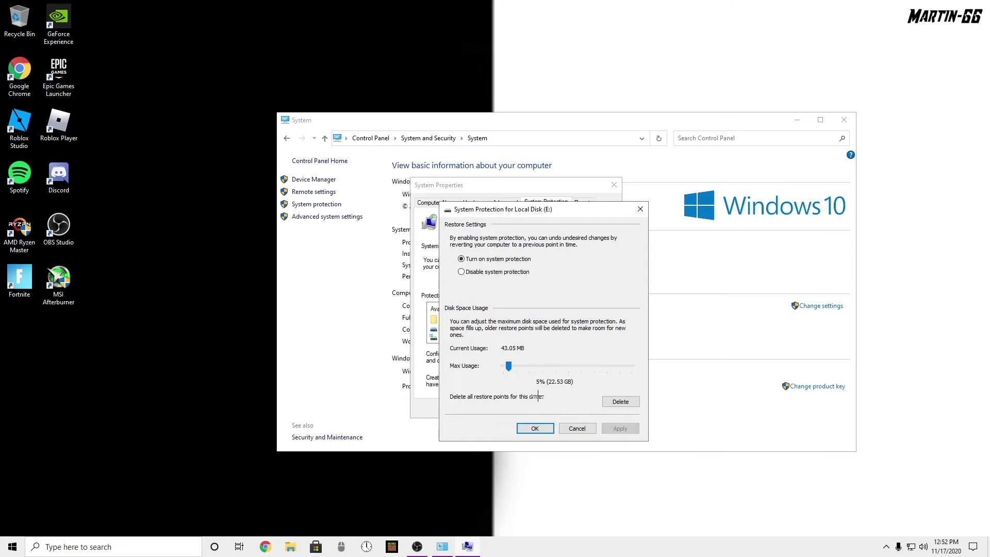
left_click(534, 428)
left_click(538, 337)
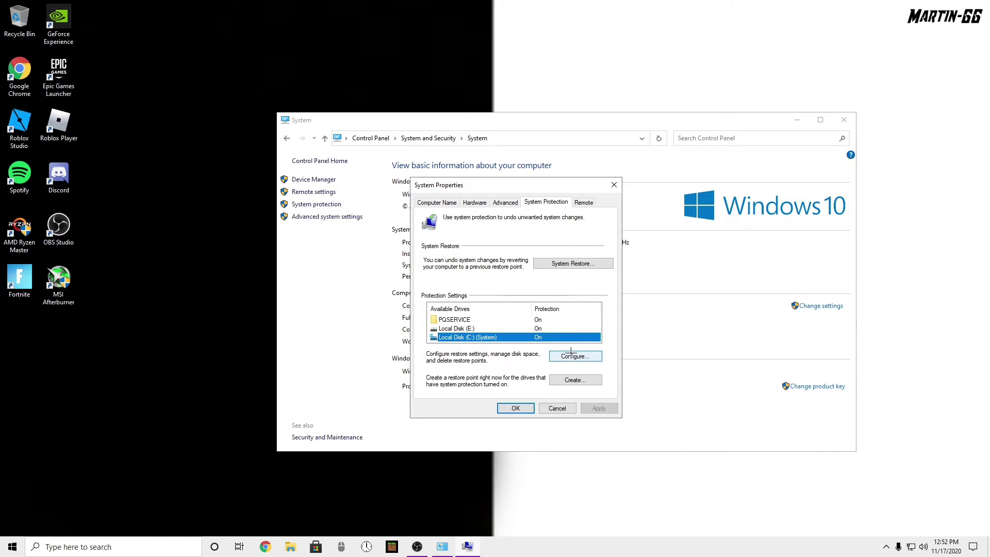
left_click(582, 360)
left_click(537, 426)
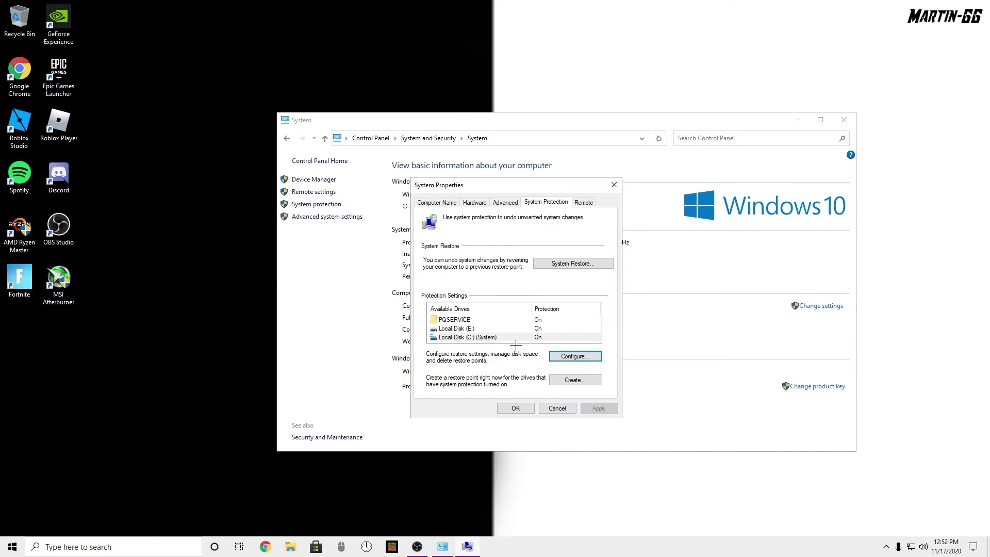
left_click(516, 410)
left_click(844, 120)
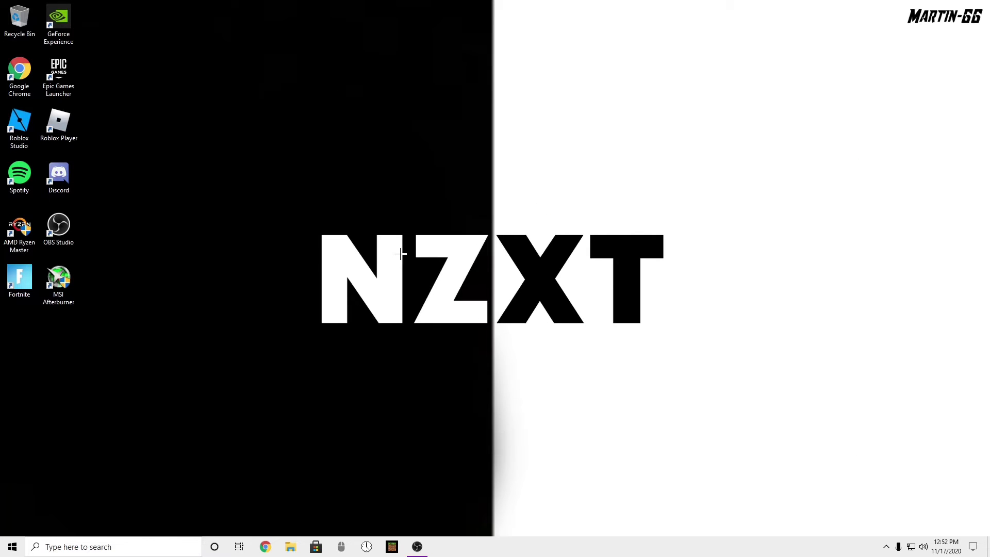
Open System Configuration by running msconfig.
key("super+r")
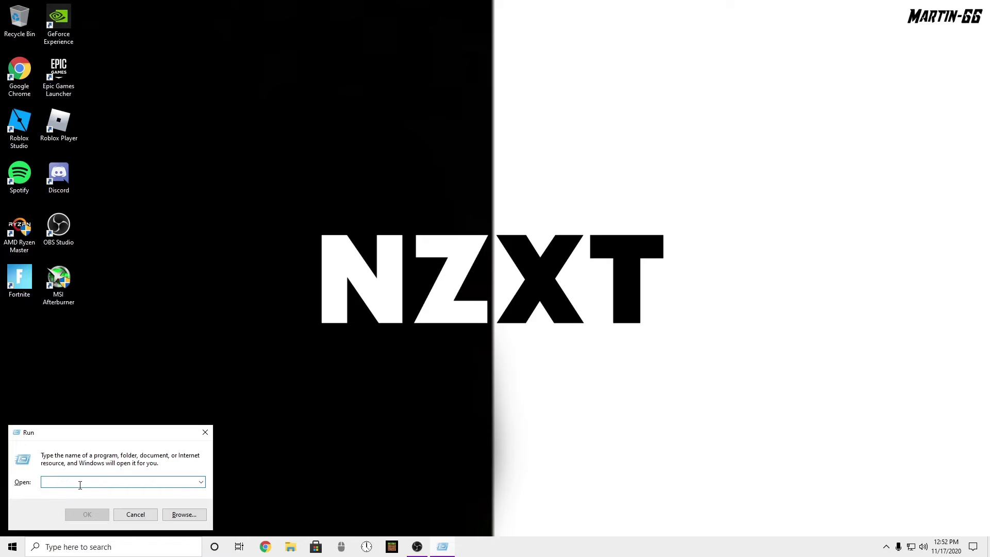
type("m")
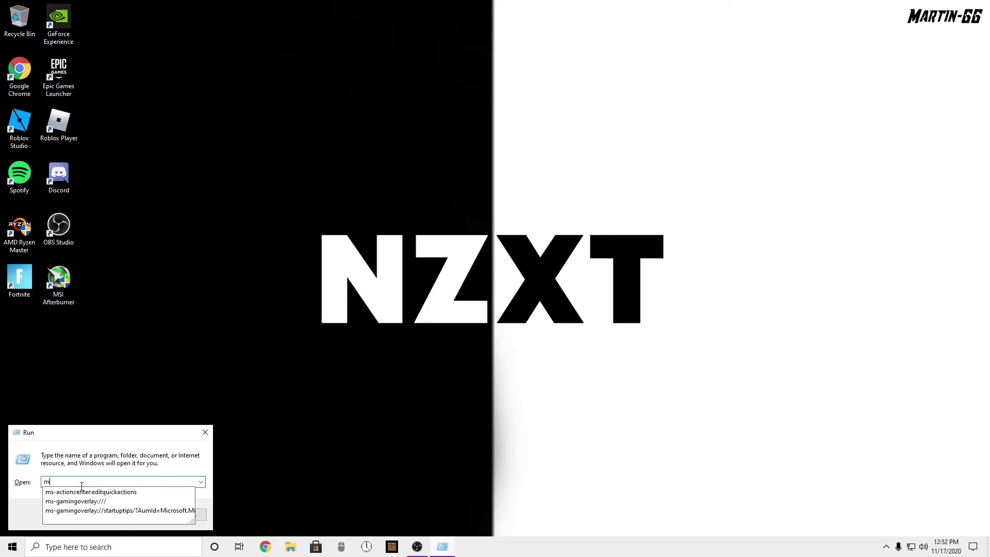
type("sconfig")
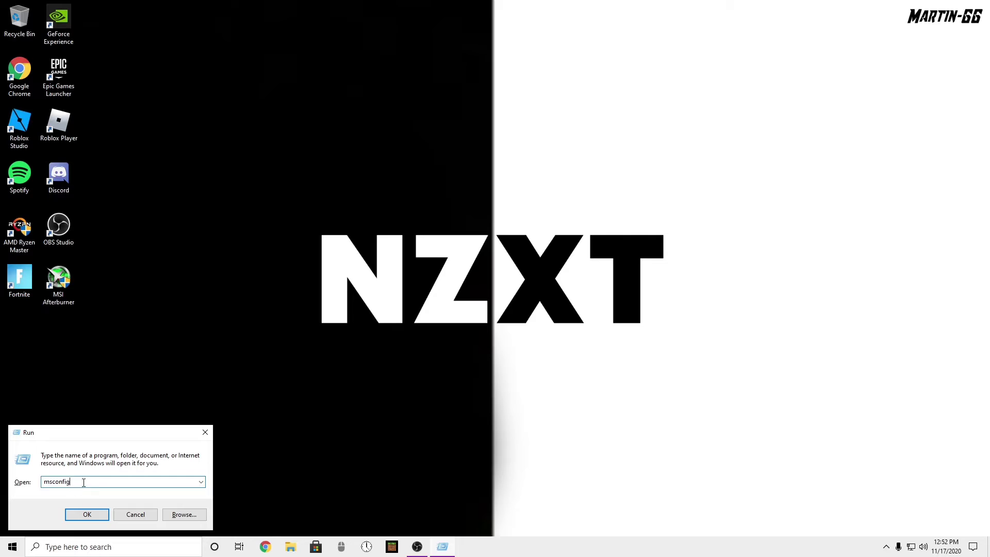
double_click(72, 486)
left_click(84, 515)
Set the number of boot processors to 12 in the advanced boot options and save the configuration without restarting.
left_click(385, 290)
left_click(388, 193)
left_click(470, 292)
left_click(393, 267)
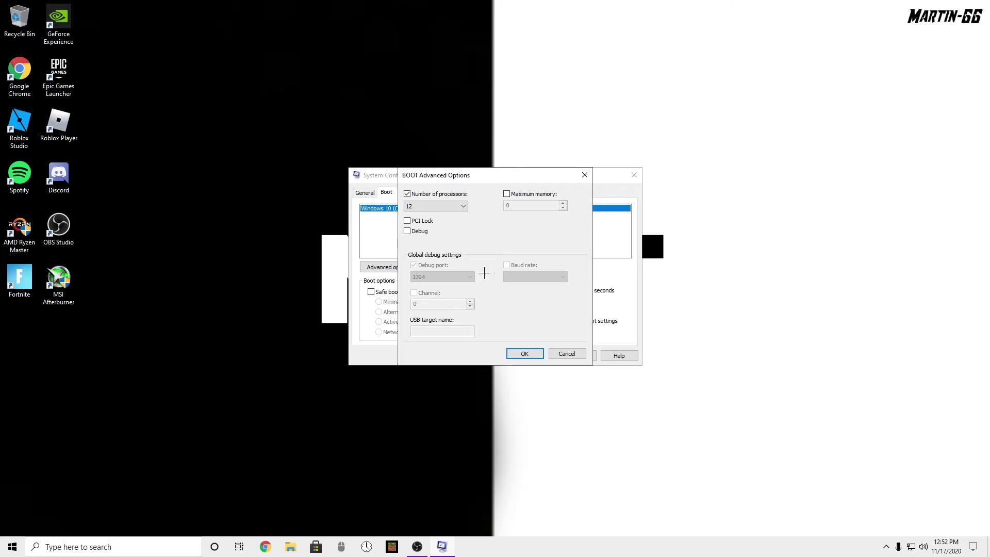
left_click(429, 207)
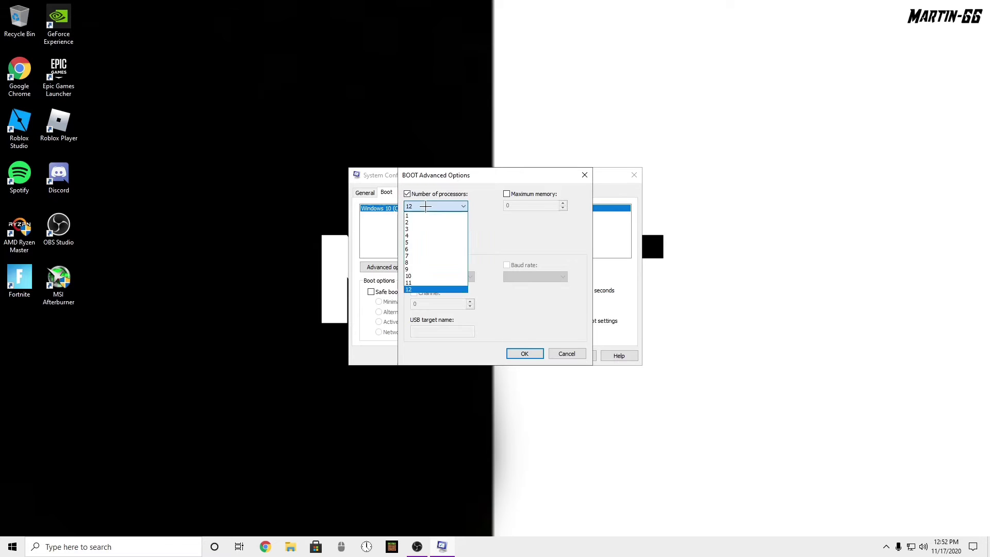
left_click(430, 289)
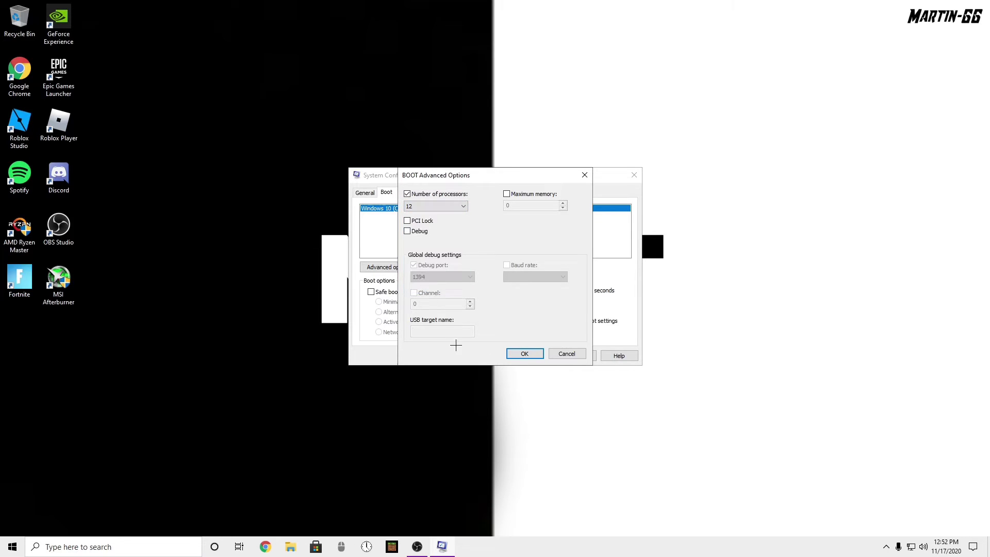
left_click(525, 354)
left_click(494, 356)
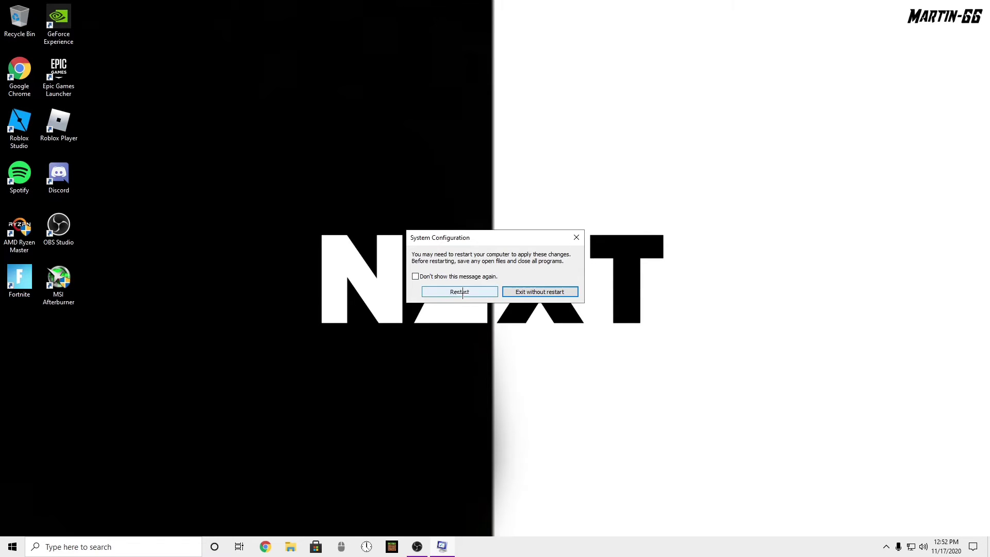
left_click(577, 238)
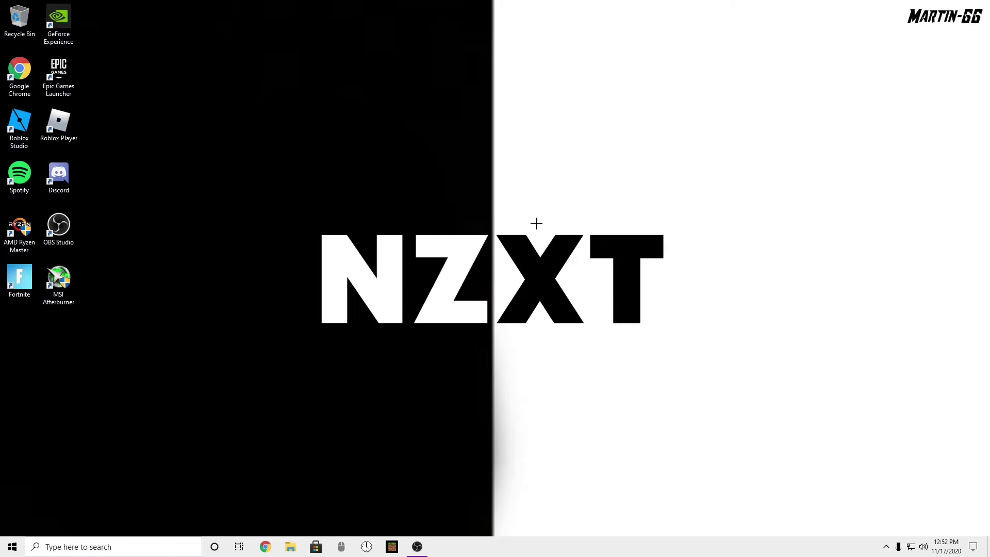
Refresh the desktop.
right_click(462, 279)
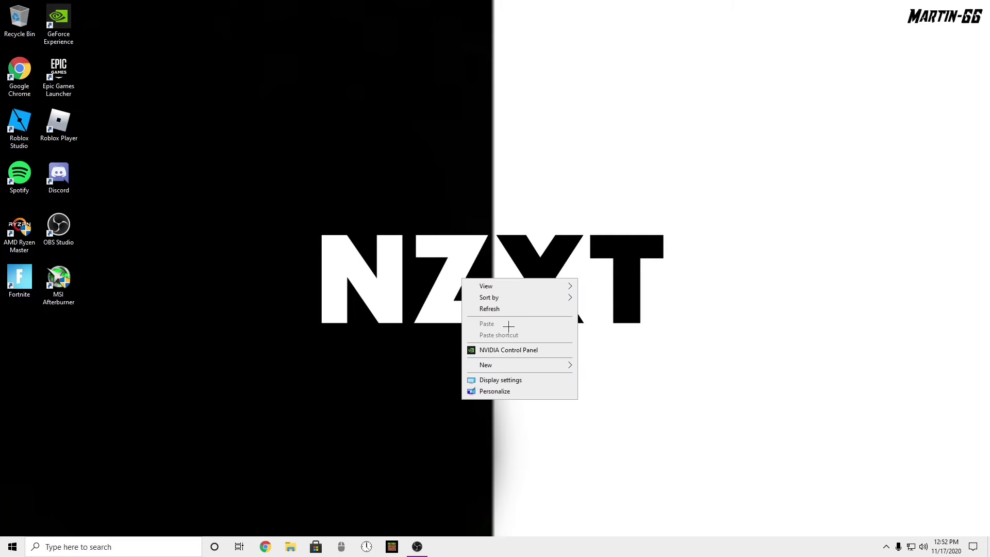
left_click(493, 309)
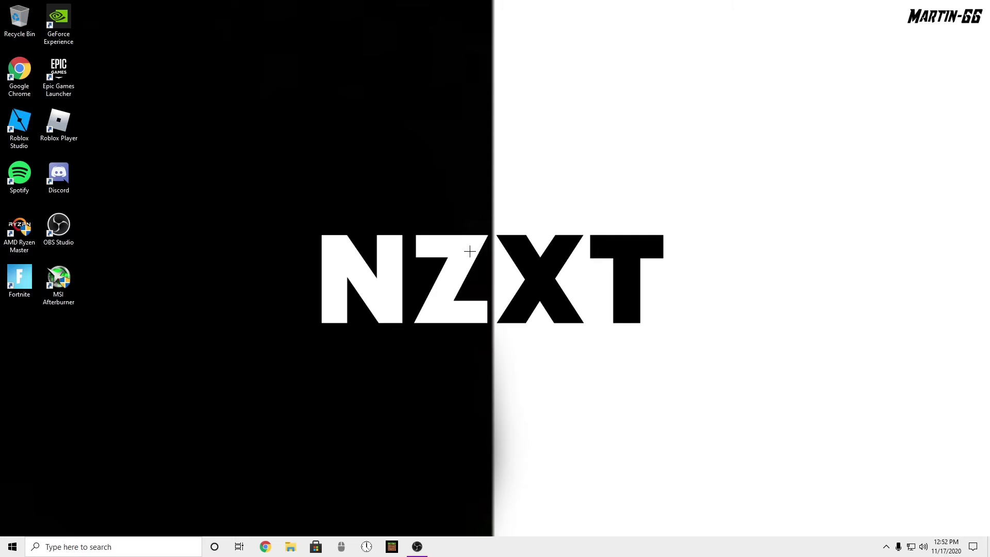
left_click_drag(365, 181, 668, 382)
Search Windows for settings, launch the Settings app and open its Privacy category.
key("super")
type("ser")
key("BackSpace")
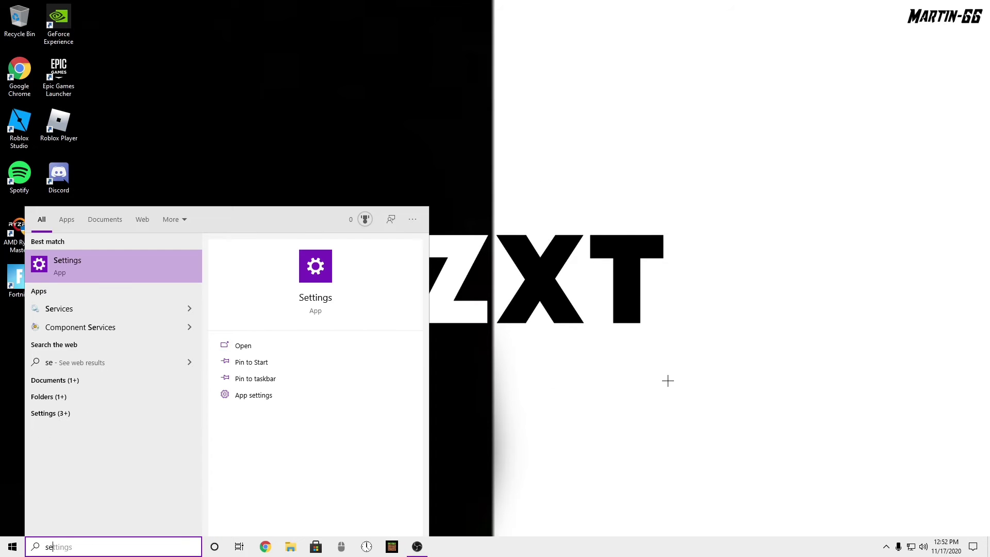
type("ttin")
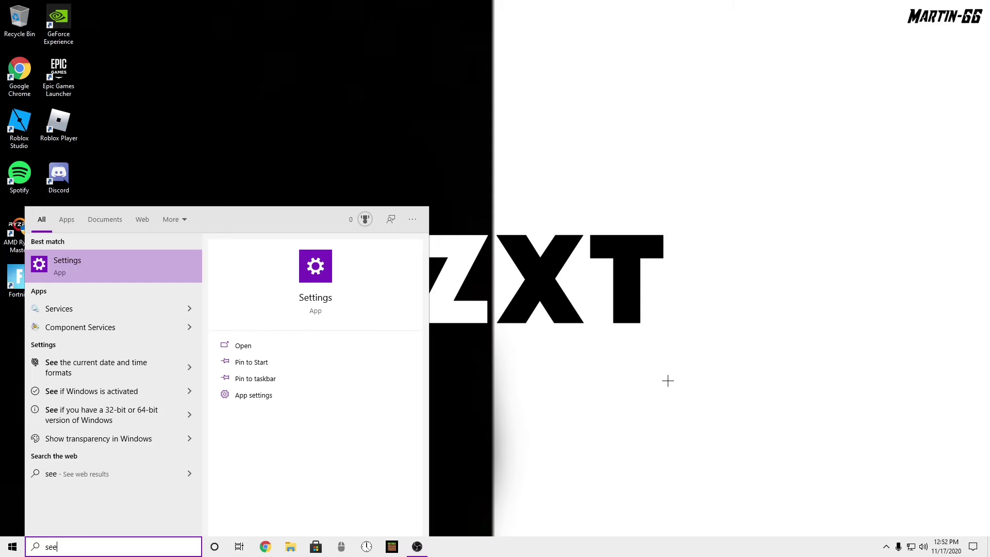
type("gs")
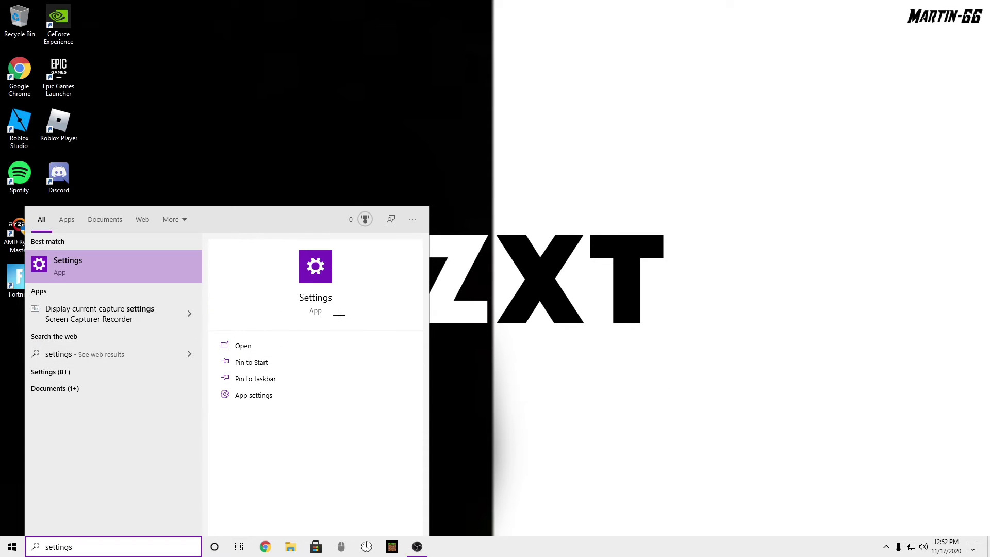
left_click(243, 346)
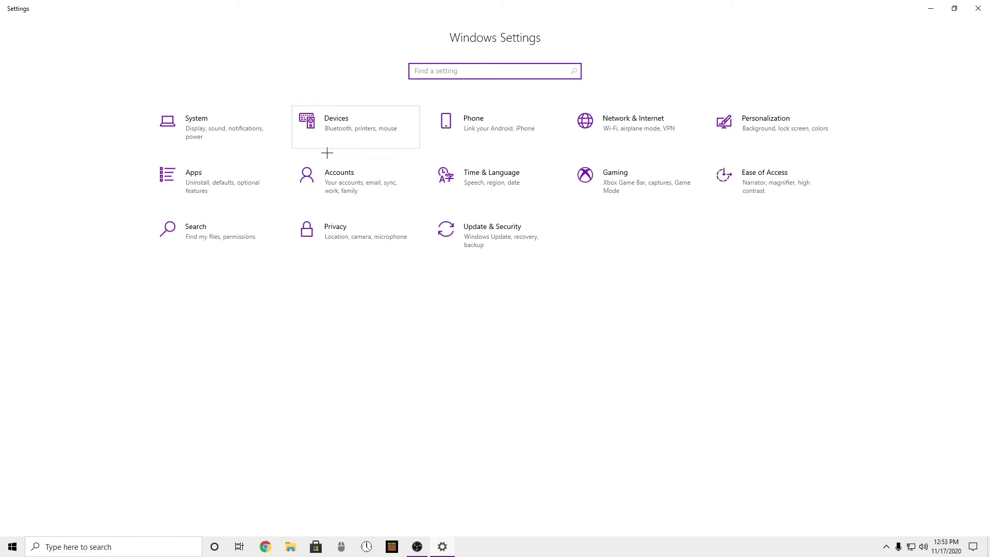
left_click(338, 244)
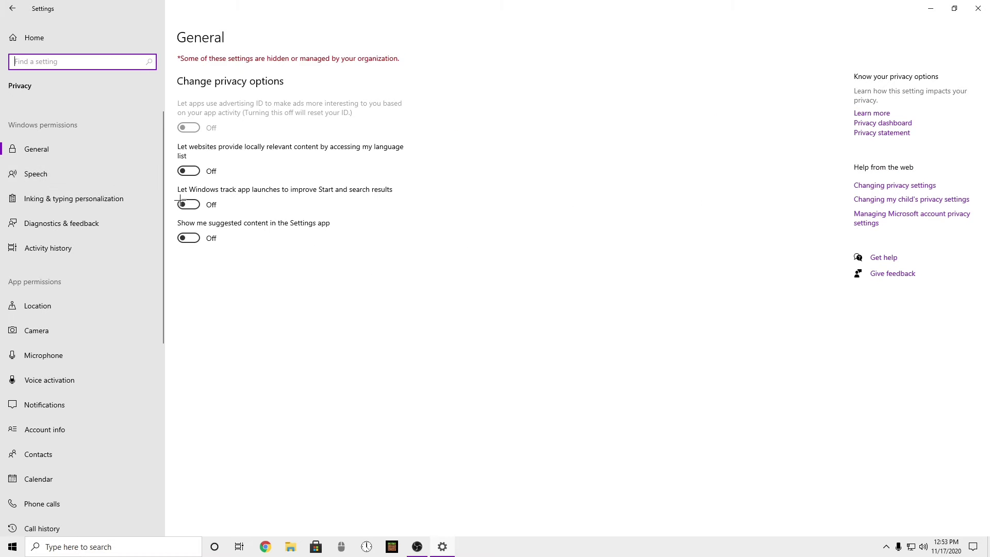
Examine the Windows permissions for speech, inking and typing personalization, diagnostics and feedback, and activity history.
left_click(64, 174)
left_click(68, 199)
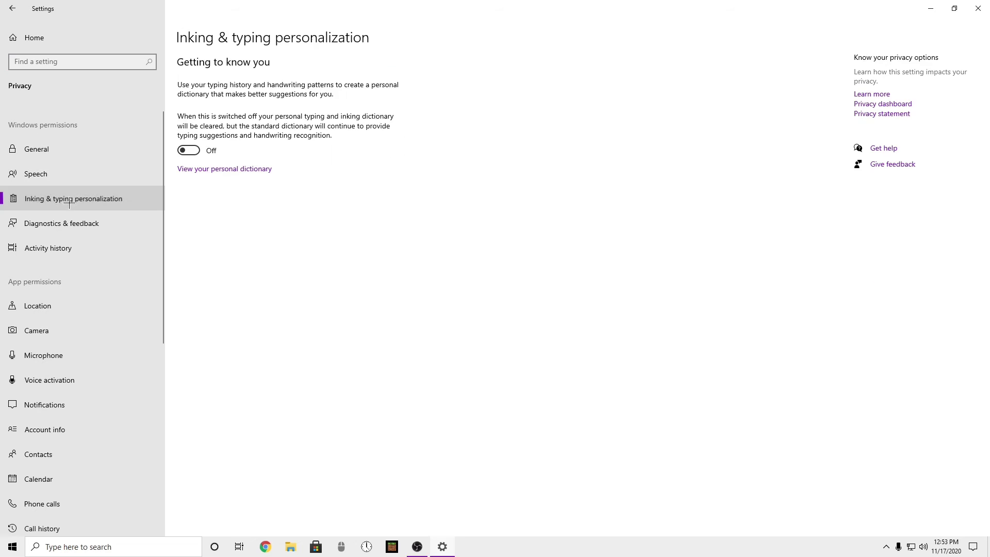
left_click(68, 230)
left_click(68, 248)
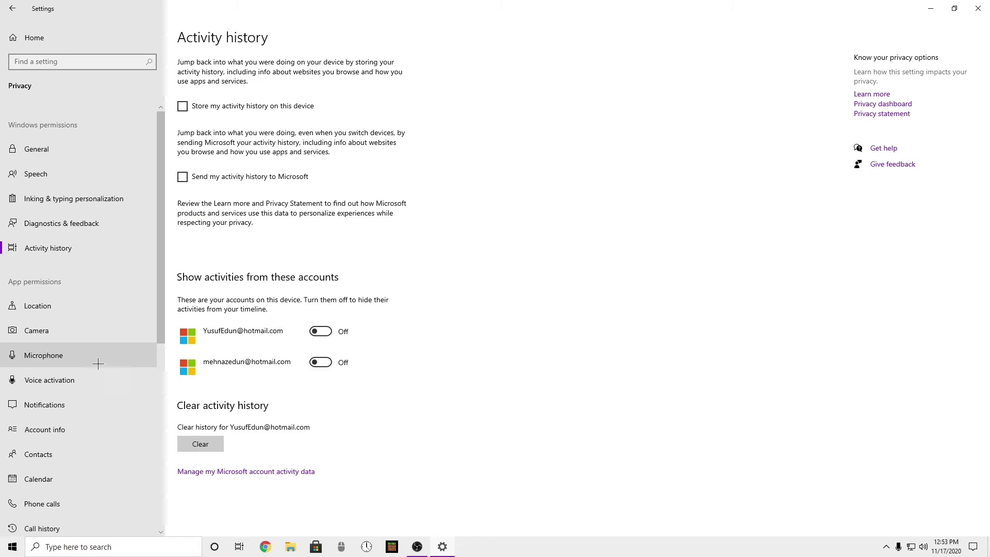
Examine the app permissions for location, camera, microphone, voice activation and notifications.
left_click(46, 307)
left_click(50, 329)
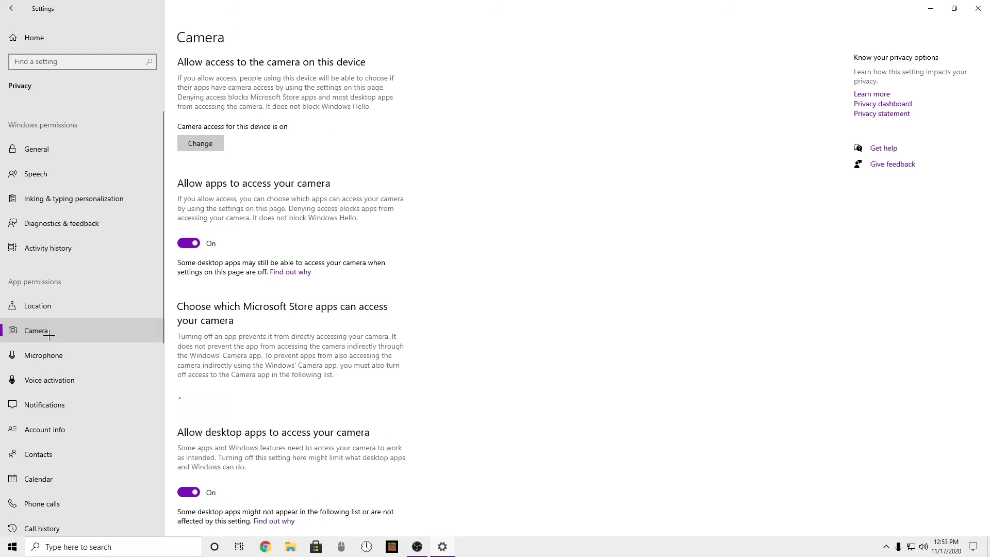
left_click(52, 356)
left_click(58, 376)
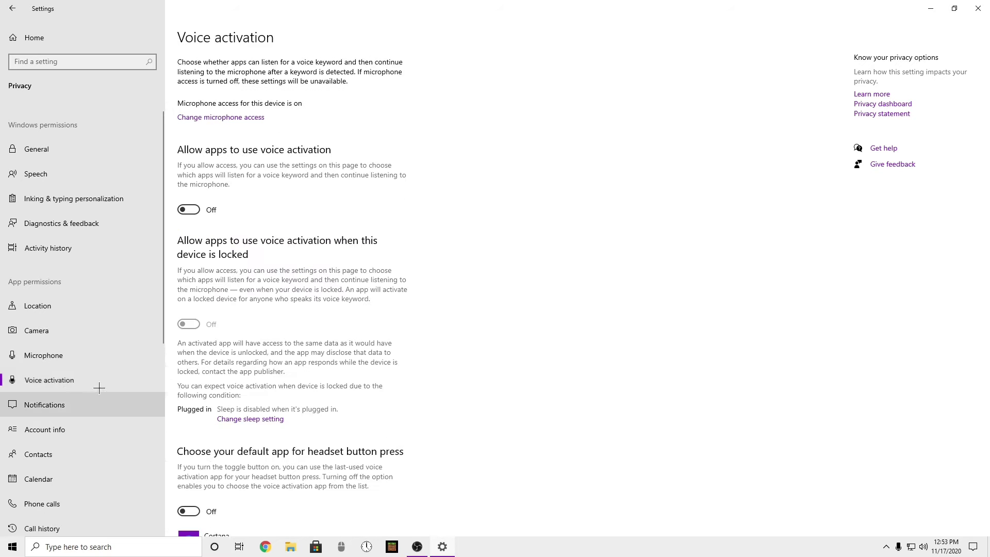
scroll(126, 343, "down", 8)
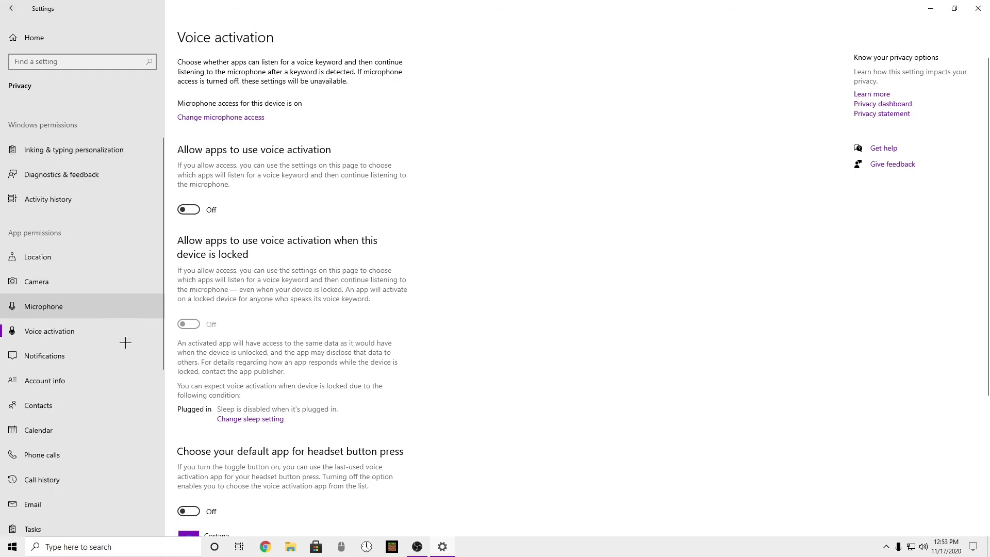
left_click(55, 217)
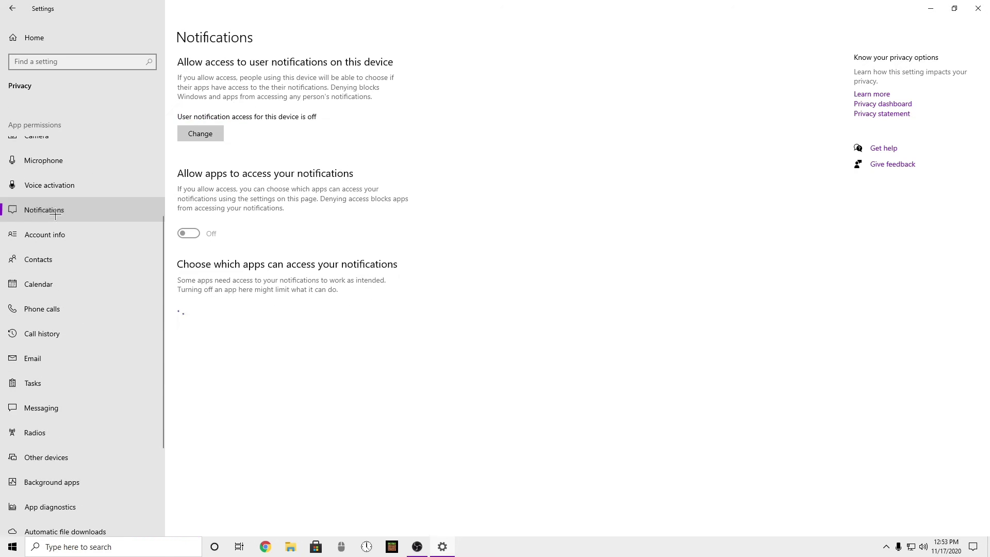
Examine the app permissions for account info, contacts, calendar, phone calls, call history, email and tasks.
left_click(55, 236)
left_click(55, 261)
left_click(60, 284)
left_click(66, 310)
left_click(70, 334)
left_click(73, 356)
left_click(69, 382)
Examine the app permissions for radios, other devices, background apps, app diagnostics and automatic file downloads.
left_click(69, 432)
left_click(70, 457)
scroll(115, 405, "down", 3)
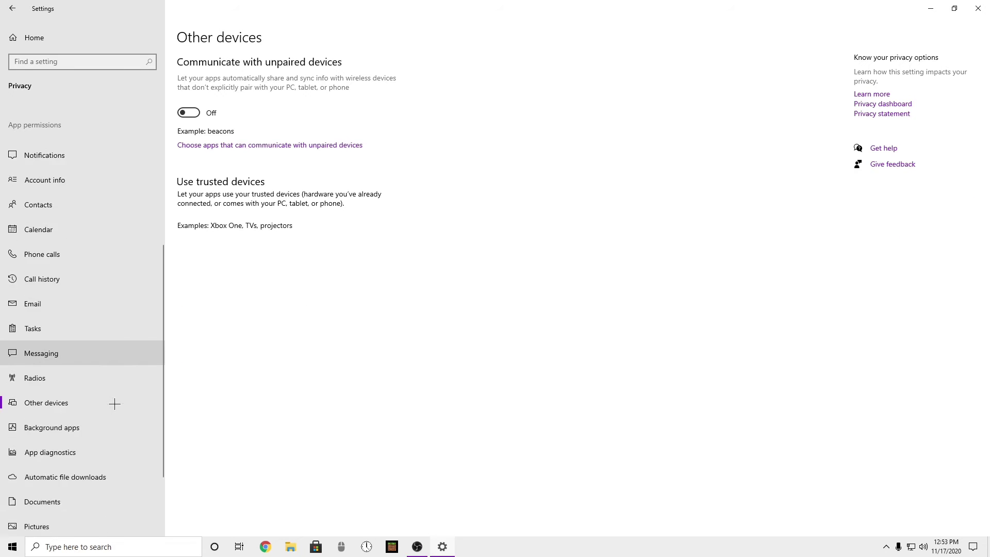
left_click(94, 356)
left_click(95, 378)
left_click(98, 401)
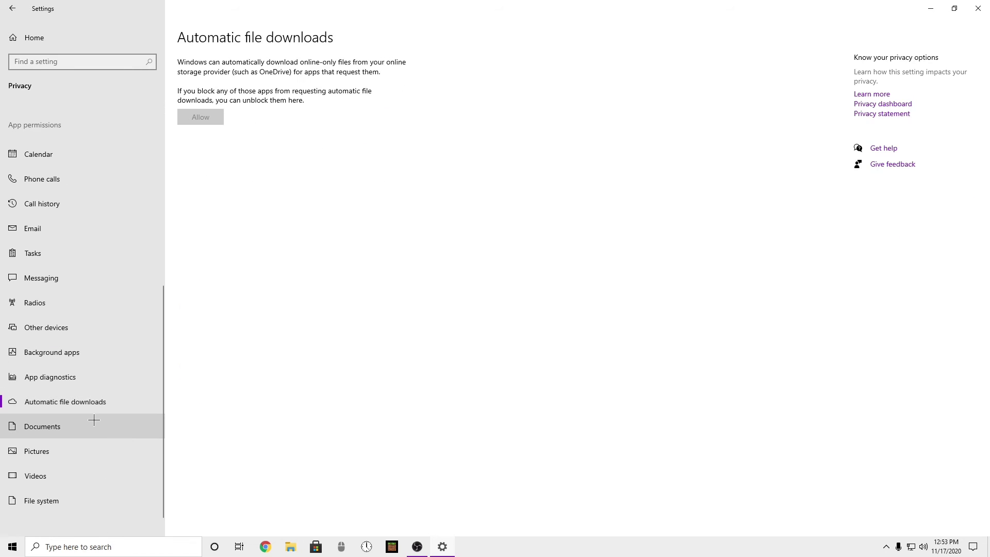
Examine the app permissions for documents, pictures, videos and the file system.
left_click(85, 428)
left_click(72, 452)
left_click(64, 476)
left_click(62, 496)
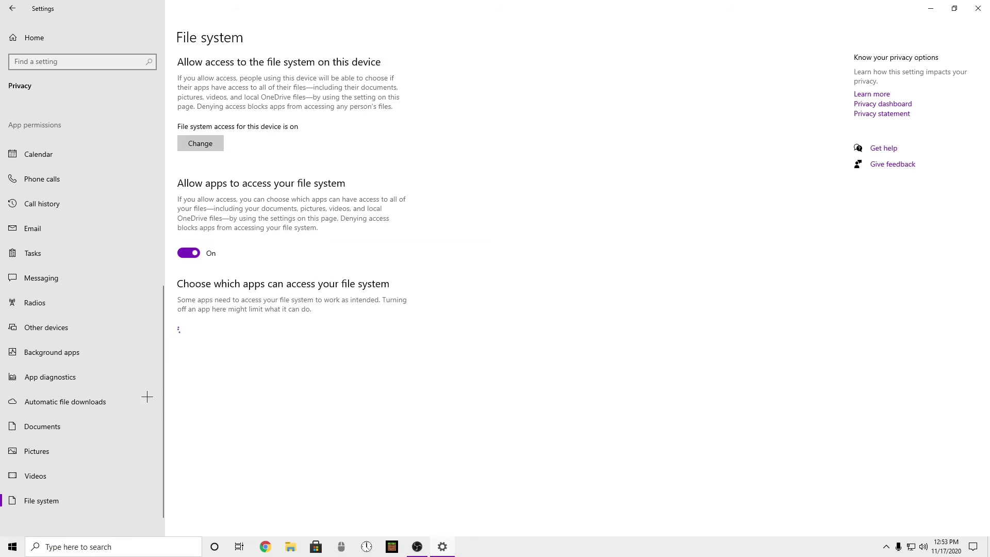
Examine the gaming settings for Xbox Game Bar, Captures and Game Mode.
left_click(42, 40)
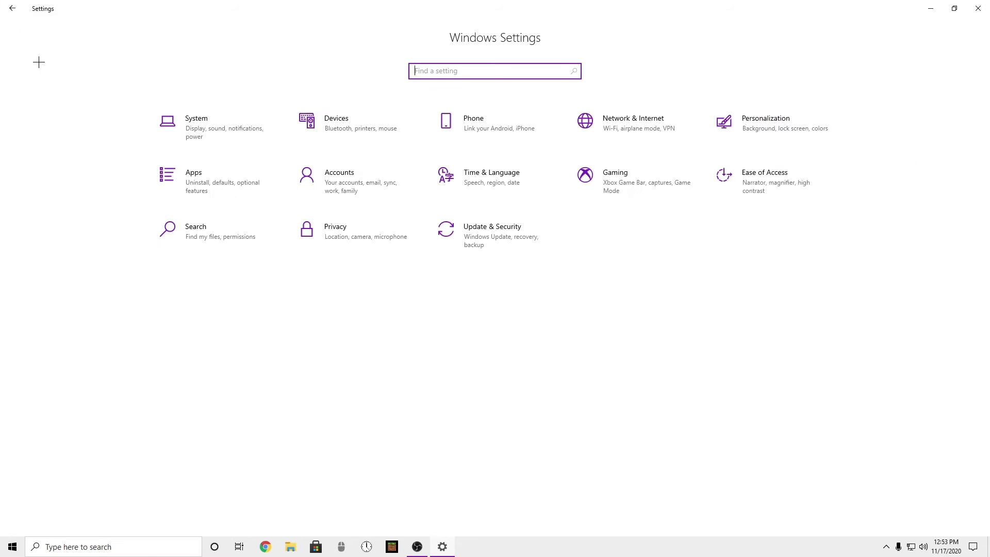
left_click(615, 184)
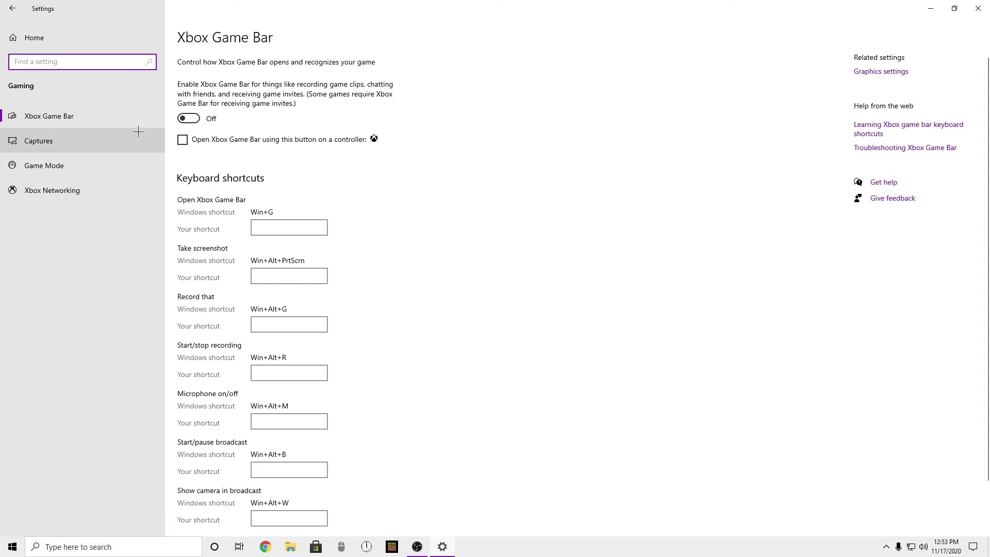
scroll(431, 150, "down", 2)
left_click(62, 141)
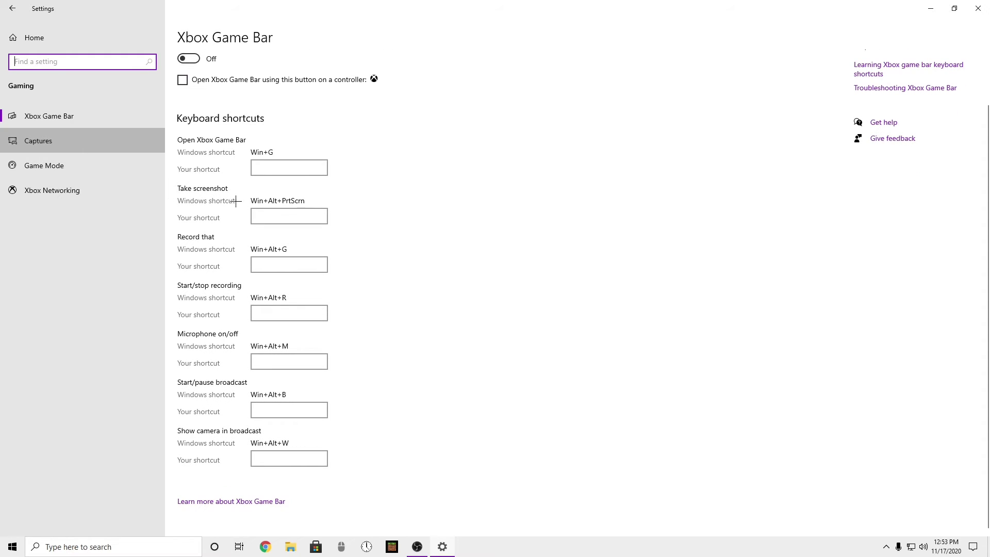
scroll(230, 270, "down", 1)
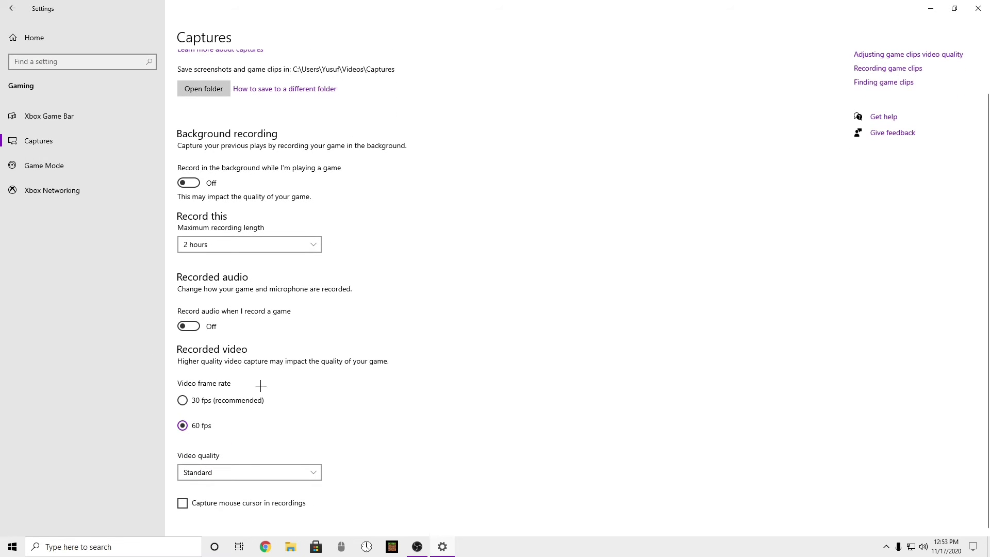
left_click(44, 165)
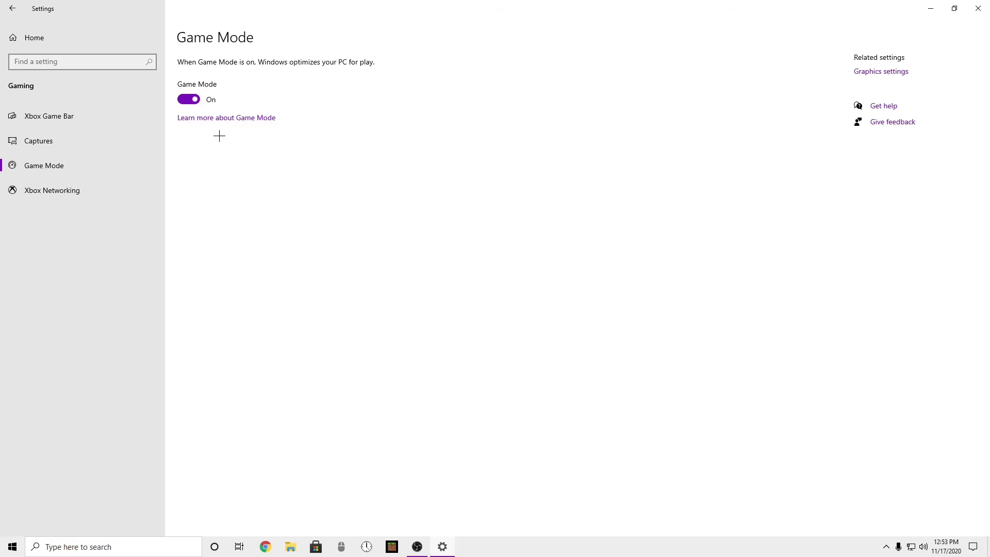
left_click(37, 41)
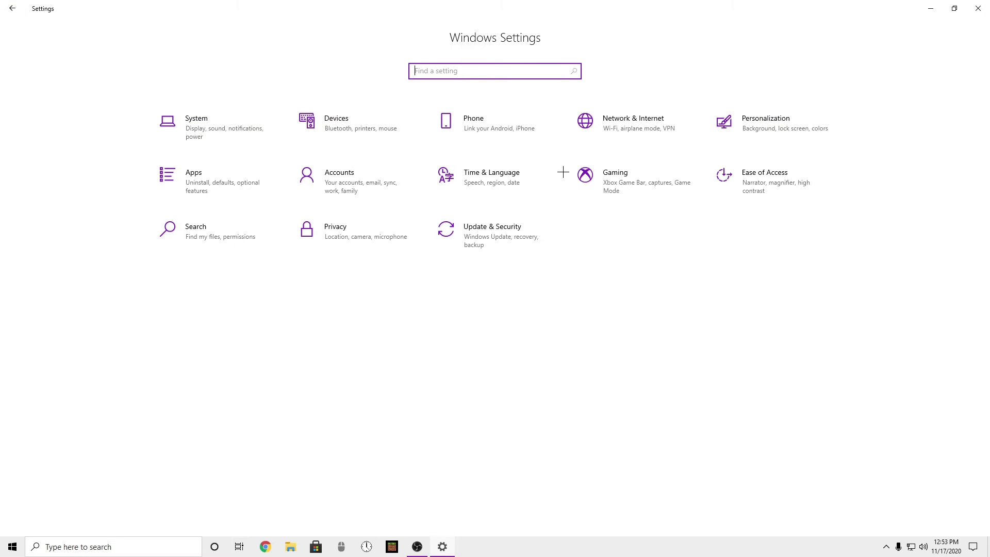
Switch the transparency effects on and back off in the personalization color settings.
left_click(772, 107)
left_click(57, 139)
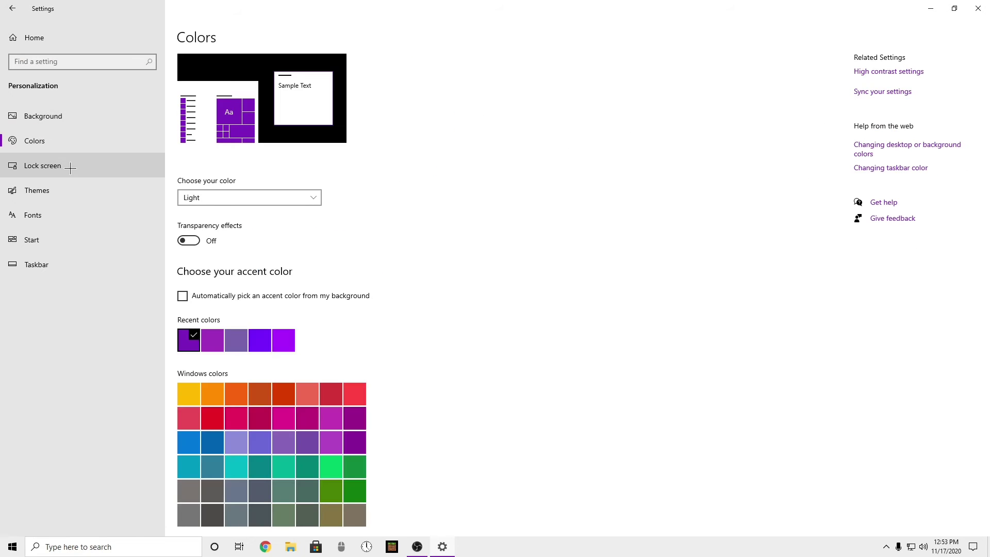
left_click(189, 241)
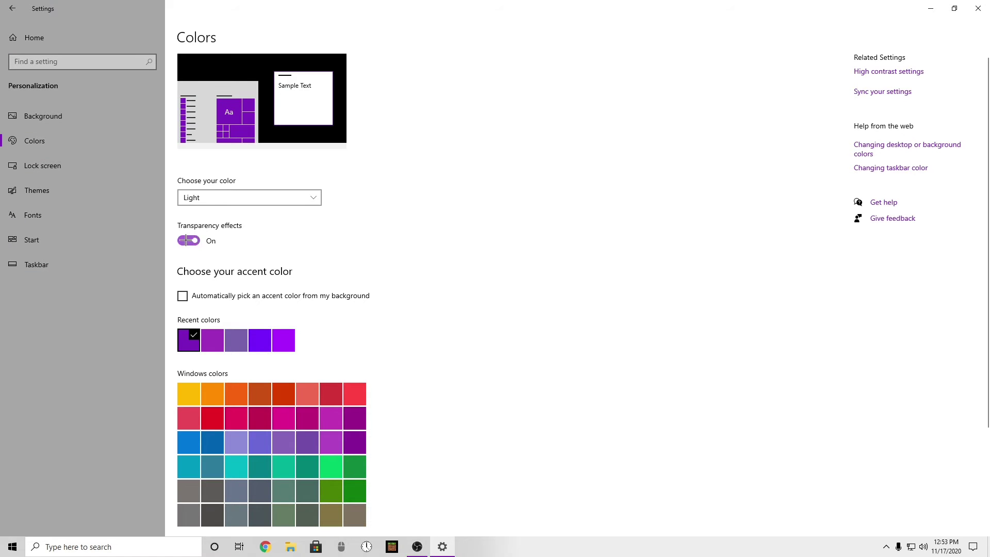
left_click(194, 241)
left_click(67, 41)
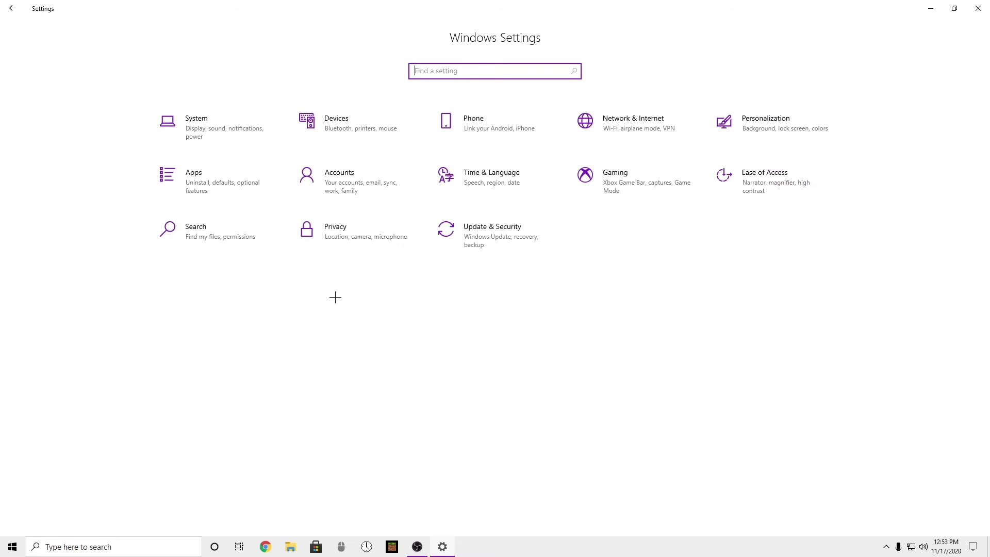
Review the full list of installed apps and features for unneeded programs, and close Settings.
left_click(215, 171)
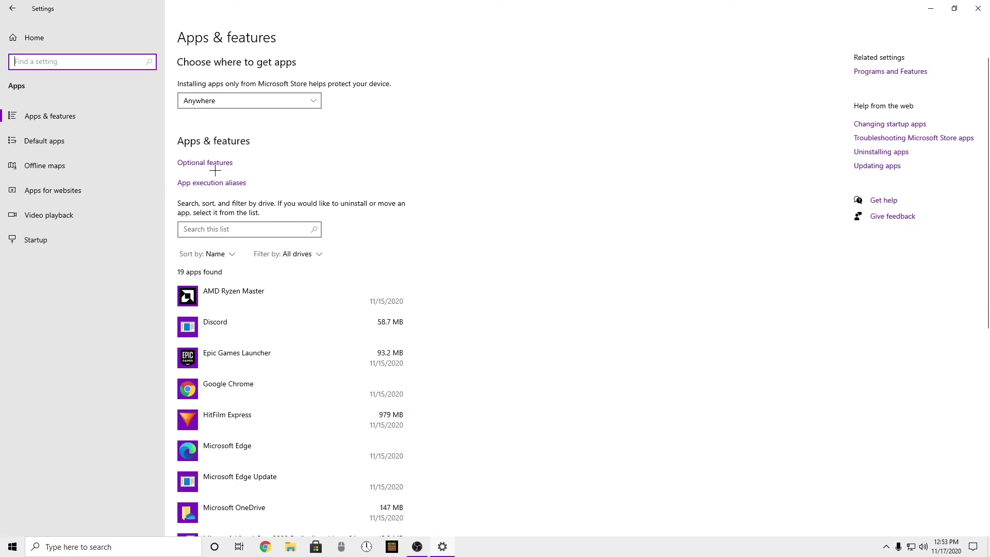
scroll(384, 367, "down", 2)
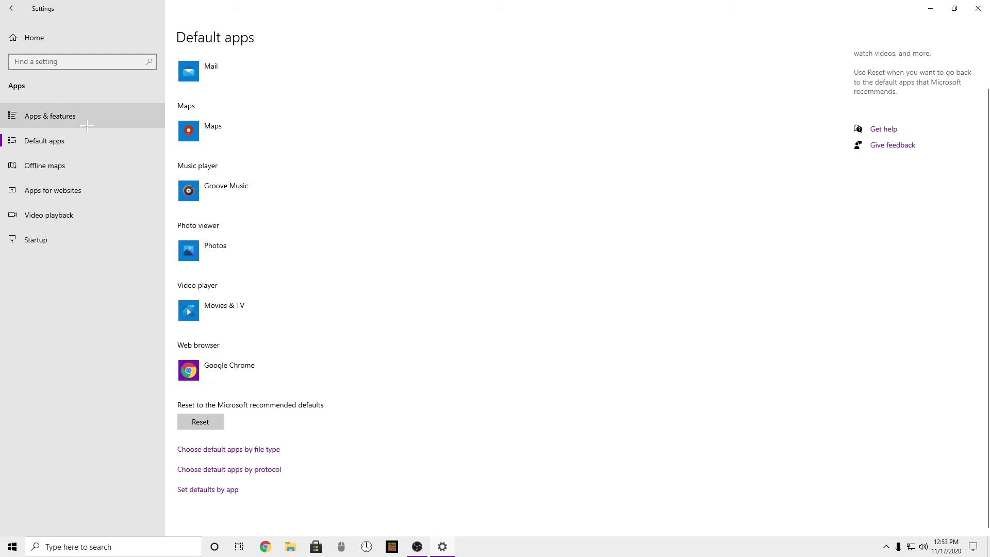
left_click(88, 124)
scroll(325, 363, "down", 20)
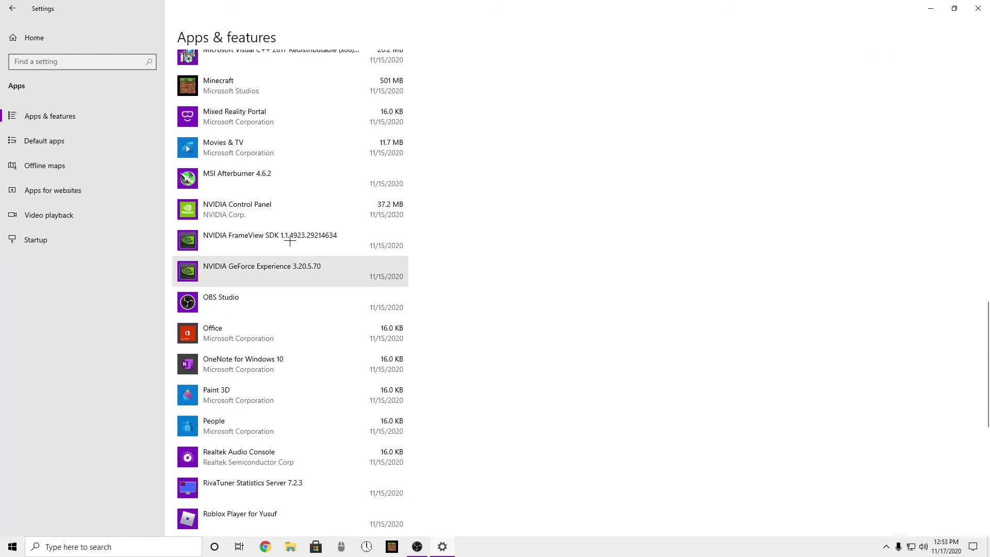
scroll(242, 340, "down", 8)
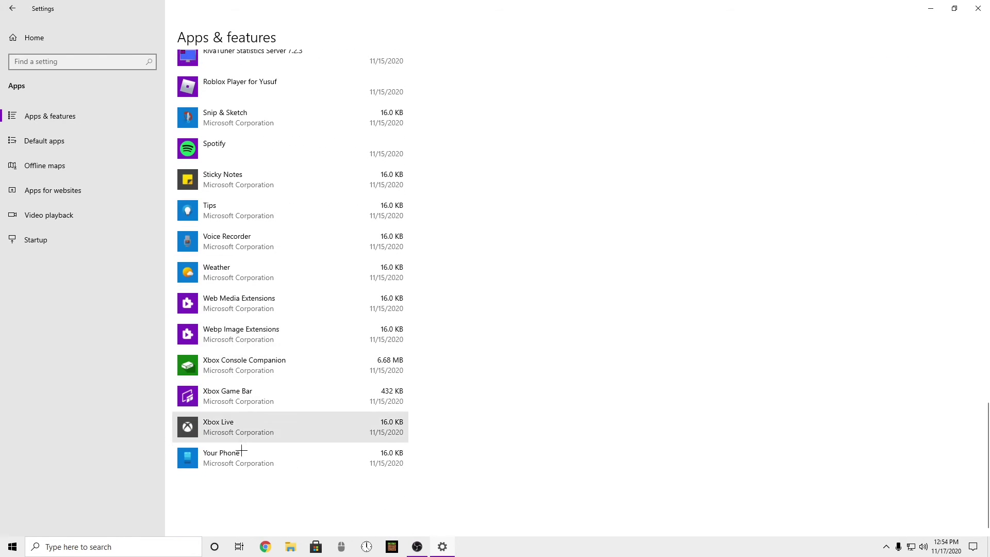
scroll(289, 403, "up", 12)
scroll(290, 401, "down", 12)
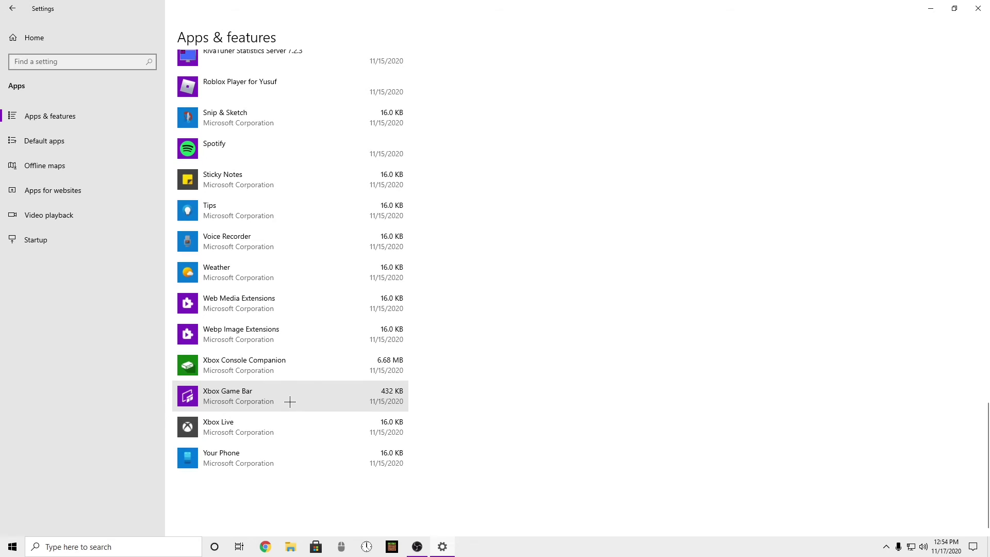
scroll(259, 300, "up", 2)
scroll(259, 300, "up", 20)
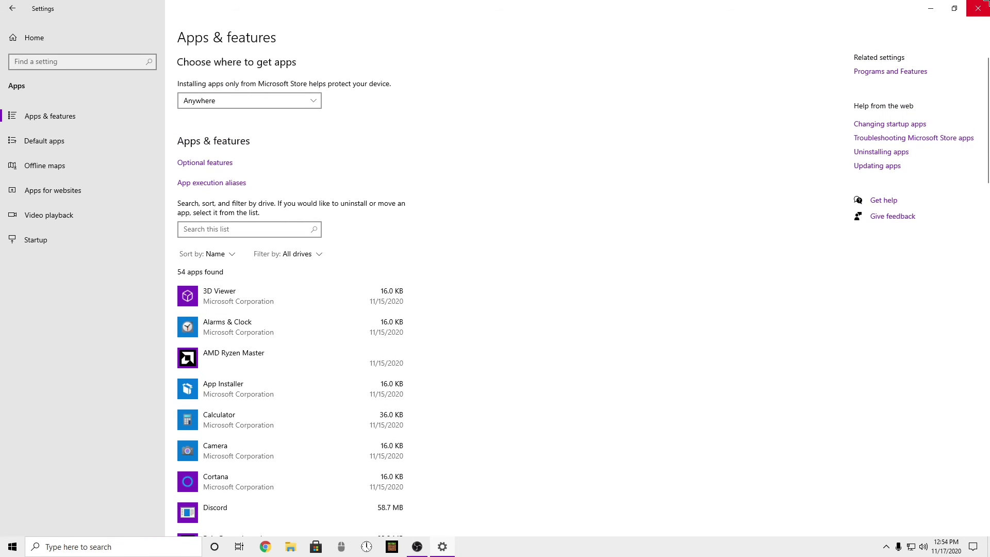
left_click(978, 9)
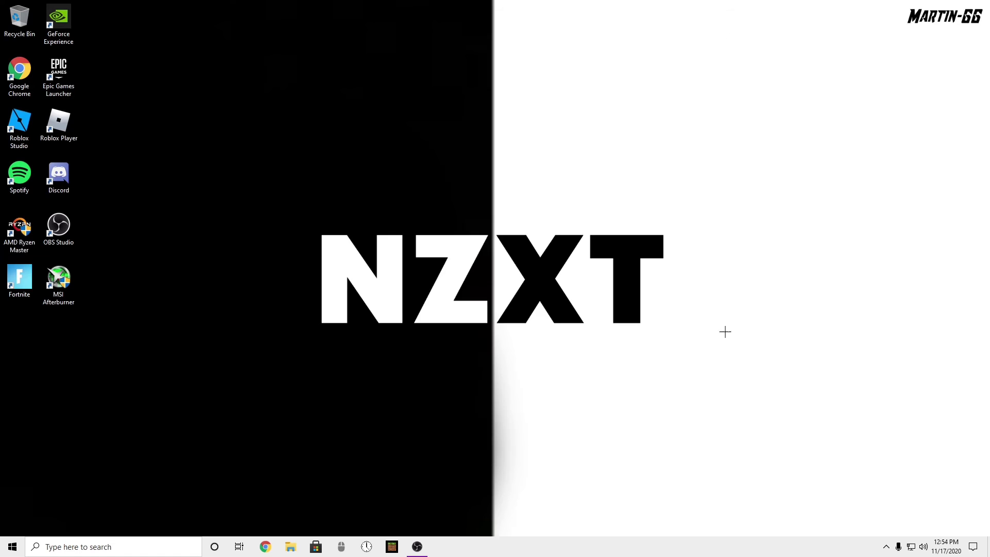
Launch TimerResolution, try the maximum and default timer resolutions, and close the tool.
right_click(369, 543)
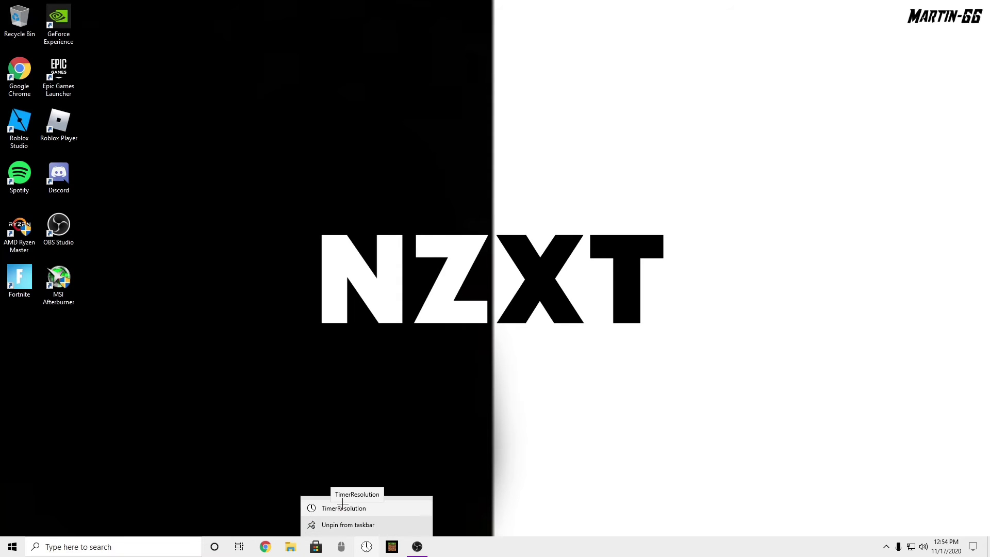
left_click(377, 512)
mouse_move(467, 225)
left_mouse_down()
mouse_move(470, 239)
mouse_move(466, 168)
mouse_move(461, 216)
left_mouse_up()
left_click(336, 170)
left_click_drag(325, 162, 681, 367)
left_click_drag(346, 141, 649, 369)
left_click_drag(680, 195, 404, 355)
left_click(424, 300)
left_click(488, 299)
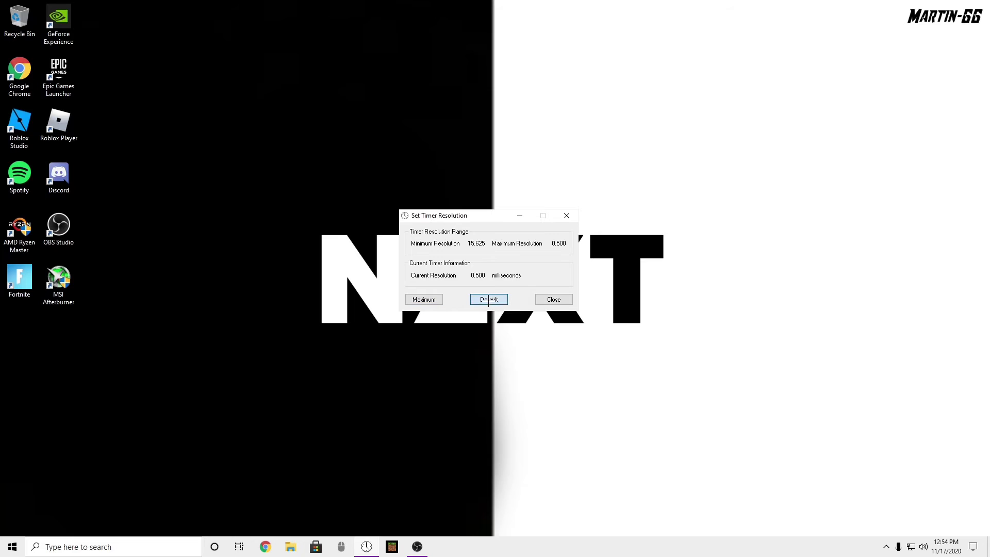
left_click(554, 299)
Switch to Google Chrome and search the web for "timerresolution".
left_click(265, 539)
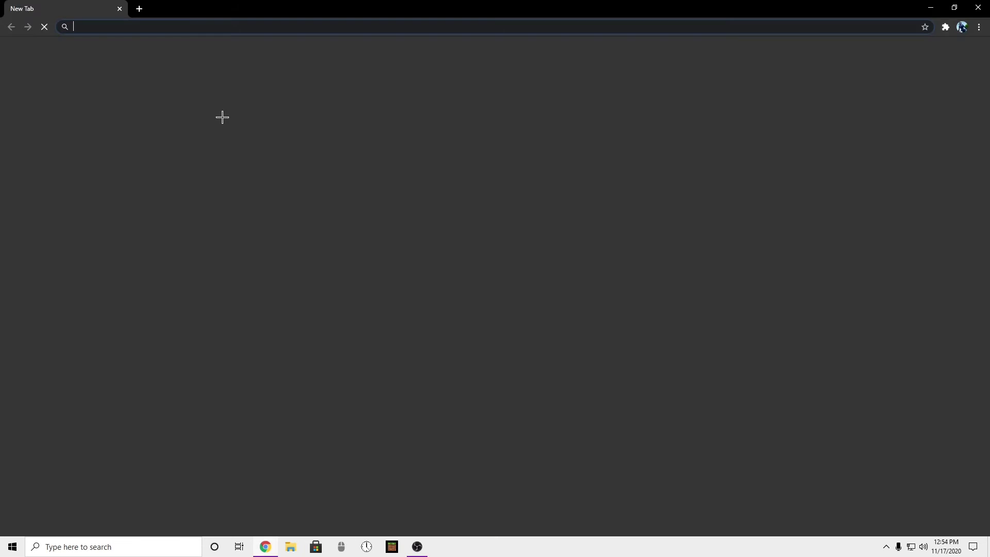
type("timer")
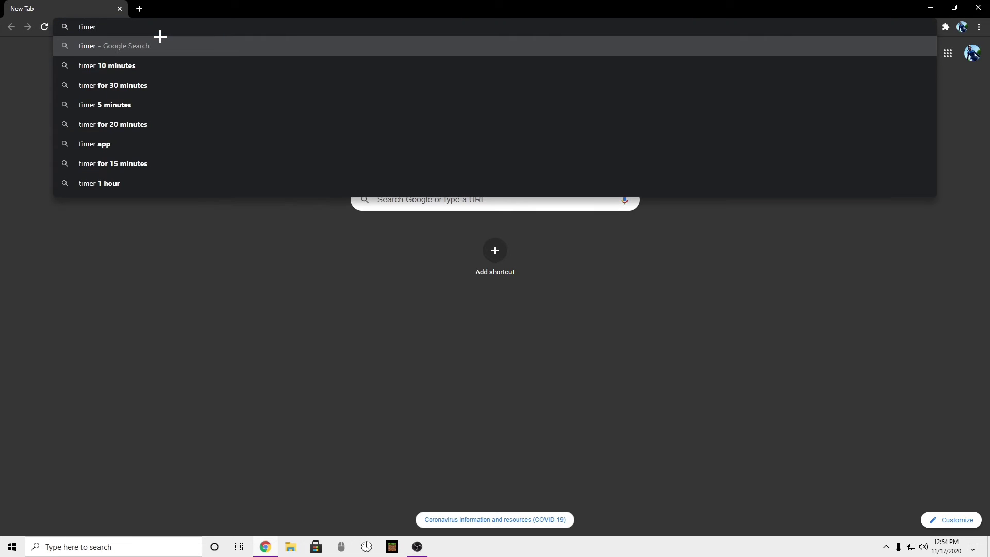
type("resolu")
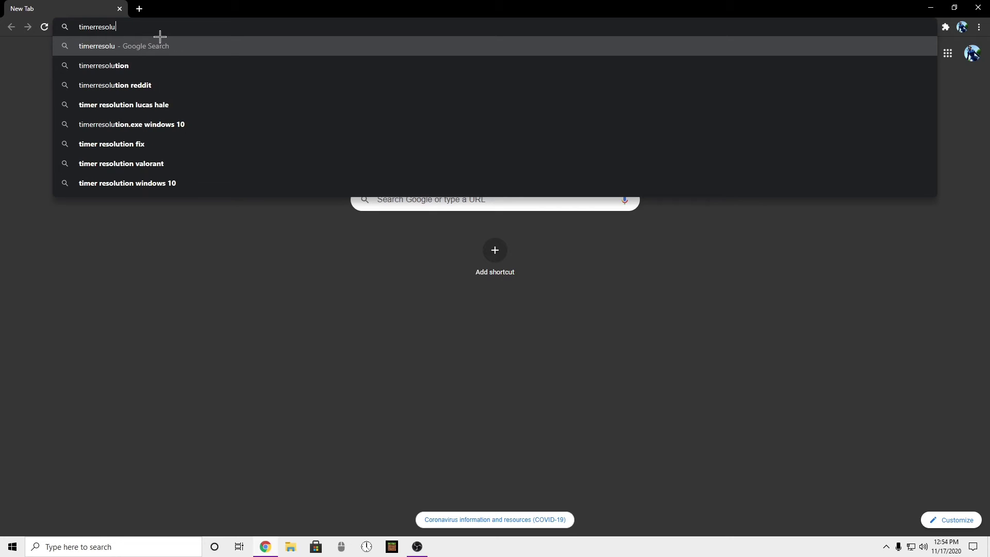
type("tion")
key("Return")
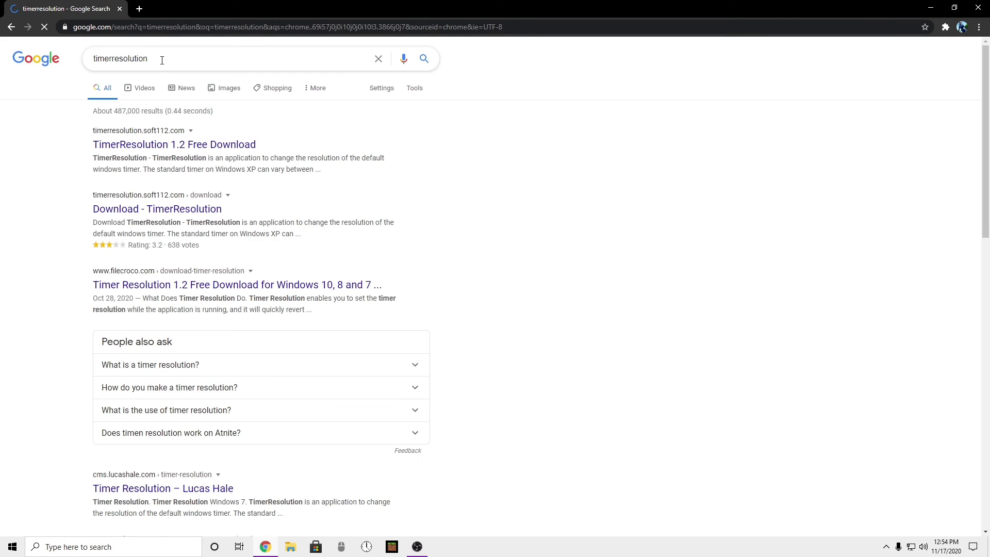
left_click_drag(149, 58, 109, 58)
left_click(129, 58)
left_click(502, 177)
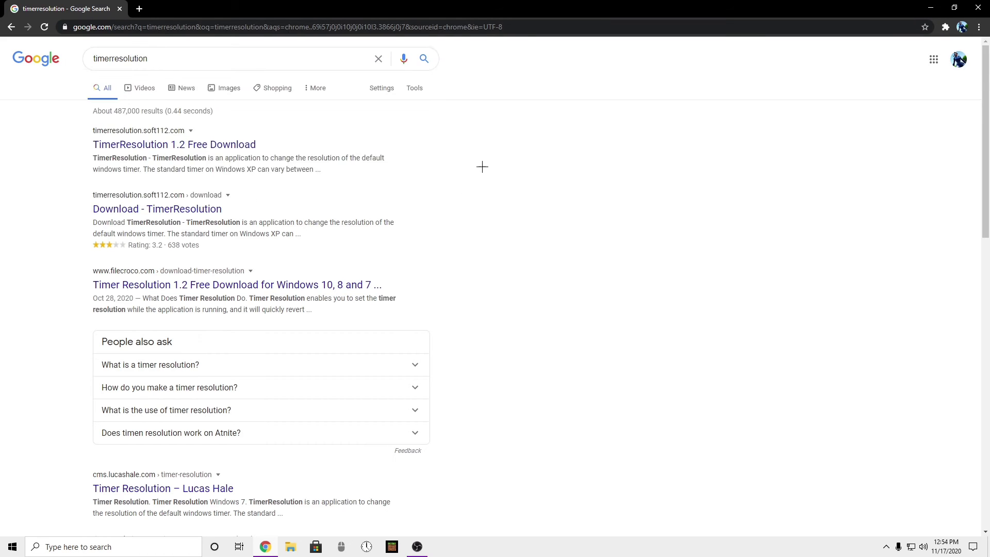
Open the TimerResolution 1.2 download page on Soft112, dismiss the advertisement and follow the download link to the developer's site.
left_click(173, 146)
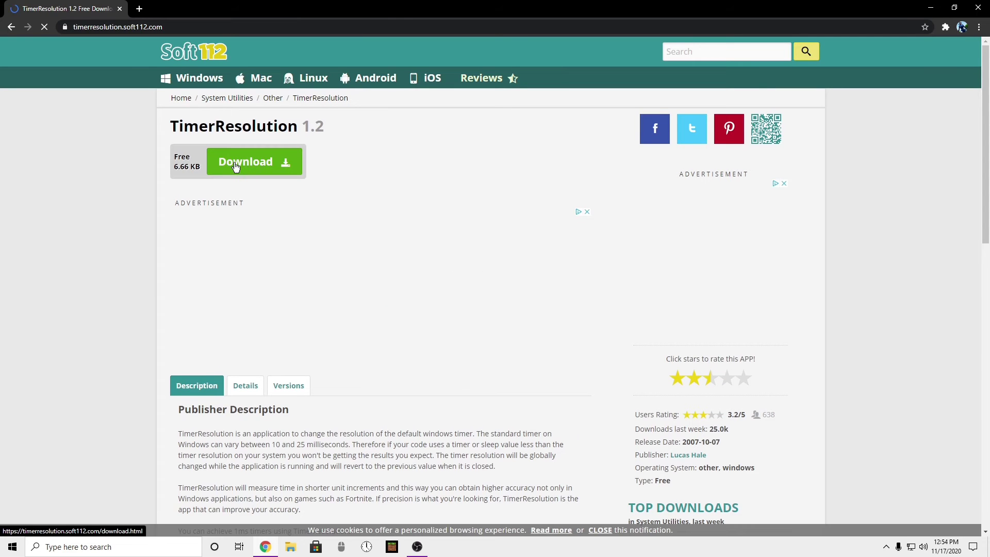
left_click(228, 172)
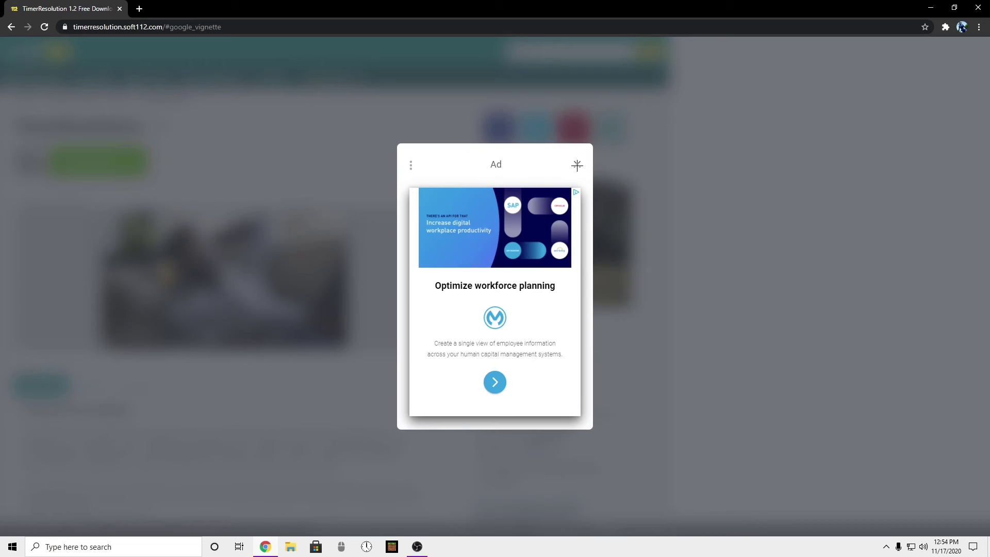
left_click(576, 163)
left_click(237, 159)
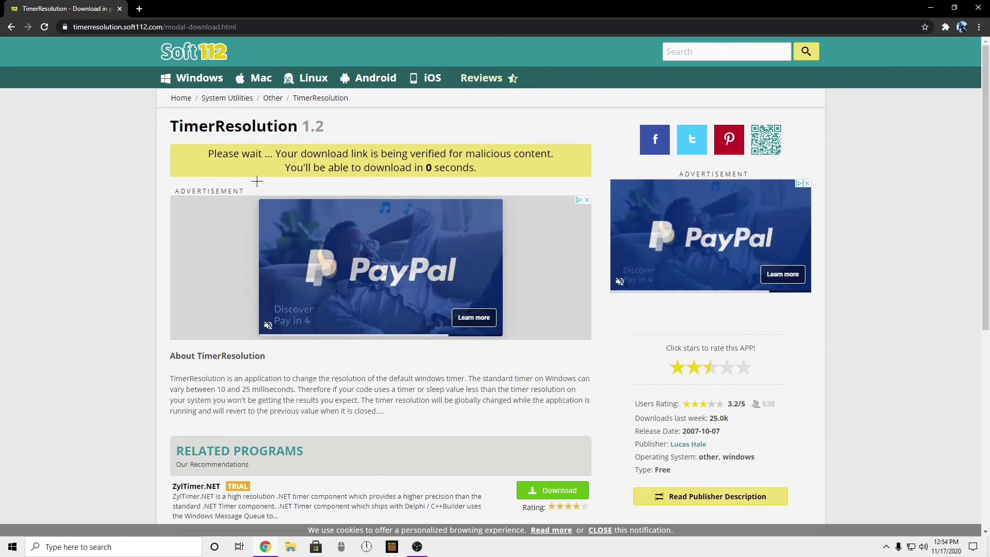
left_click(204, 182)
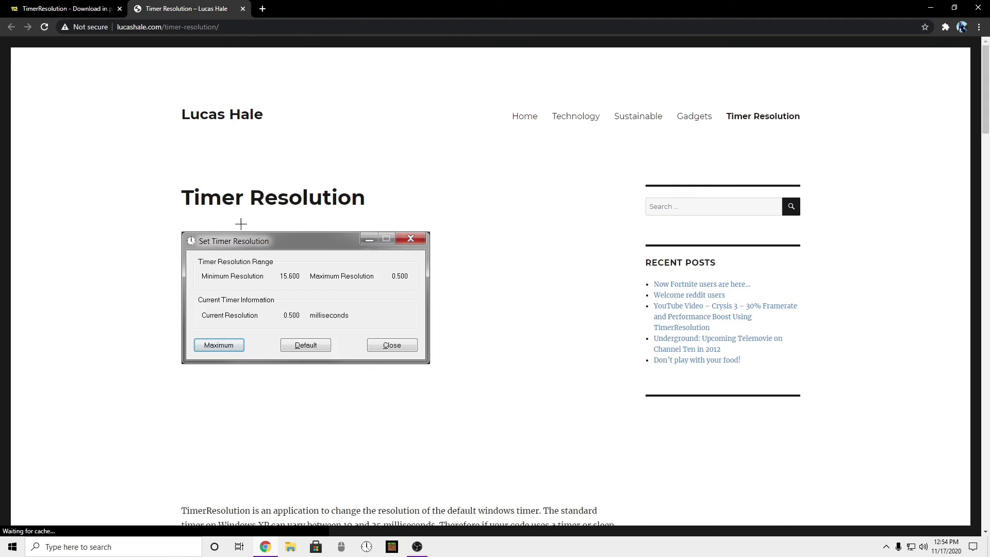
Download TimerResolution.zip version 1.2 from the developer's Timer Resolution page and close the browser.
scroll(409, 254, "down", 10)
scroll(350, 256, "down", 6)
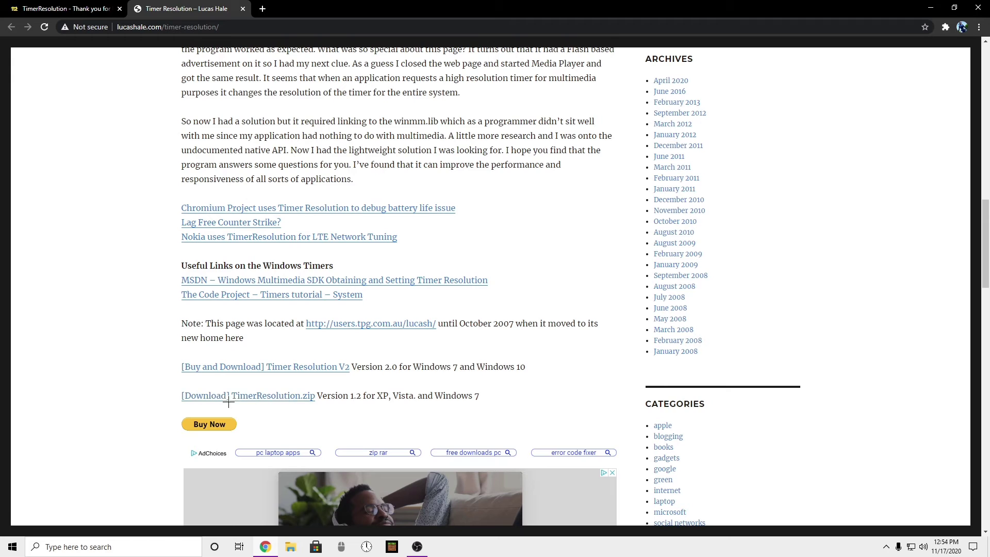
left_click(236, 402)
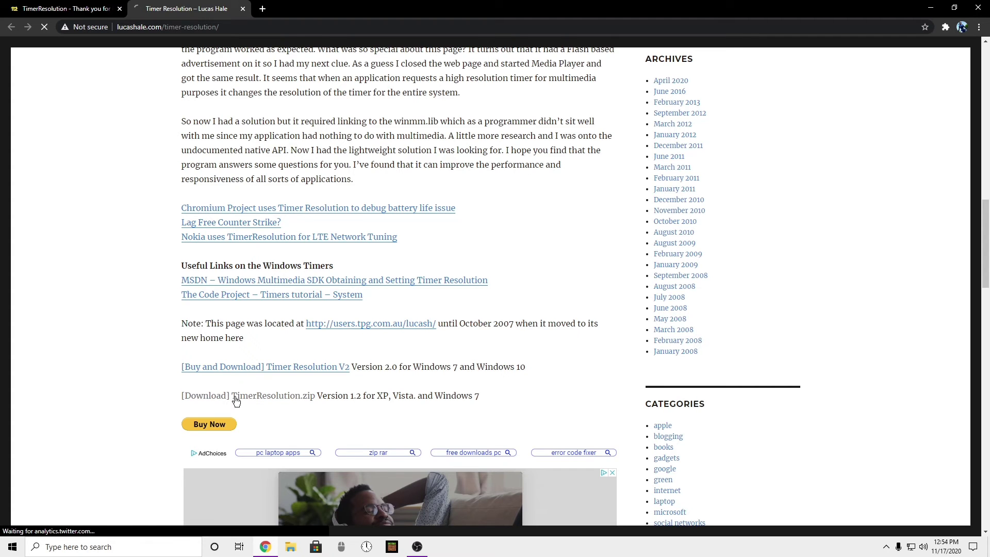
left_click(242, 8)
left_click(978, 7)
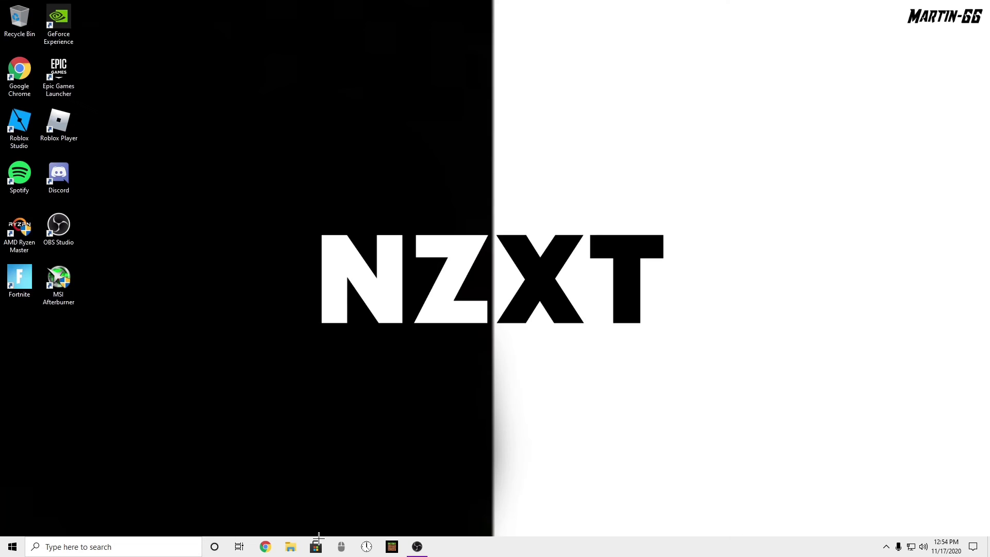
Extract the TimerResolution archive in the Downloads folder to its own TimerResolution folder.
key("super+e")
left_click(43, 133)
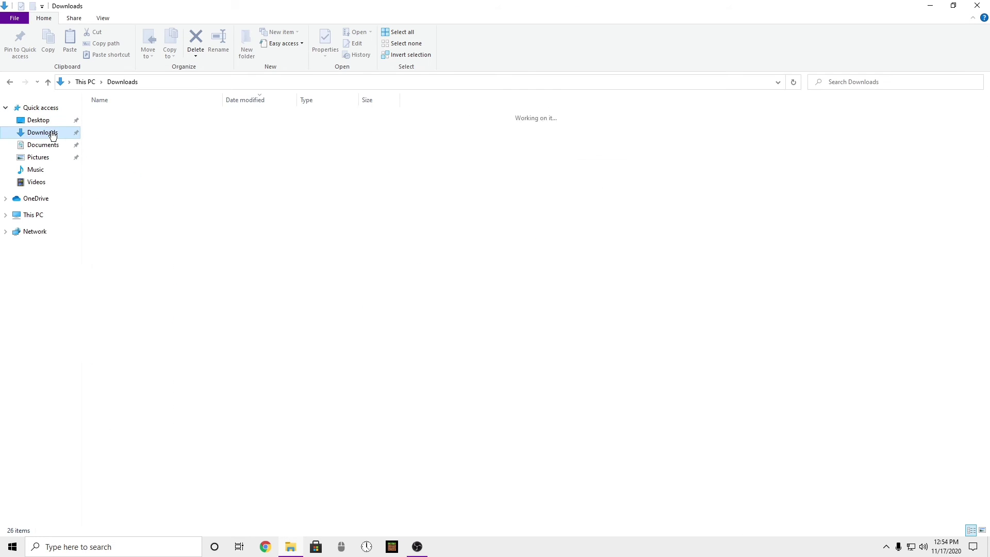
right_click(128, 130)
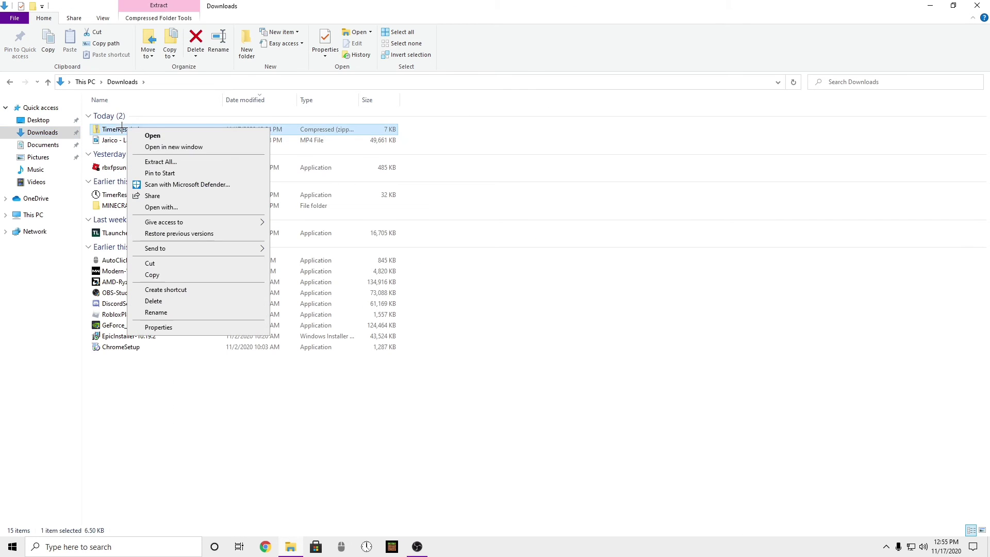
left_click(163, 161)
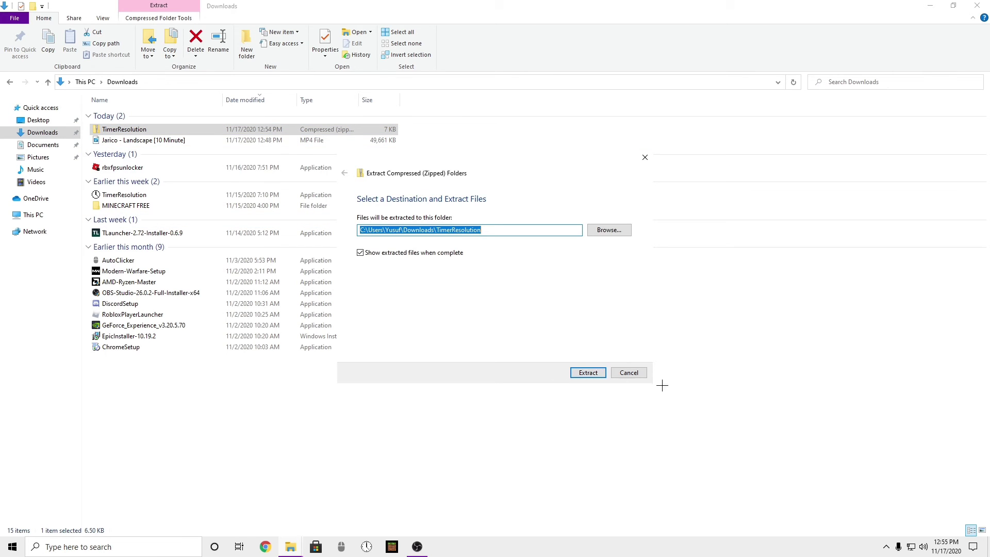
left_click(597, 374)
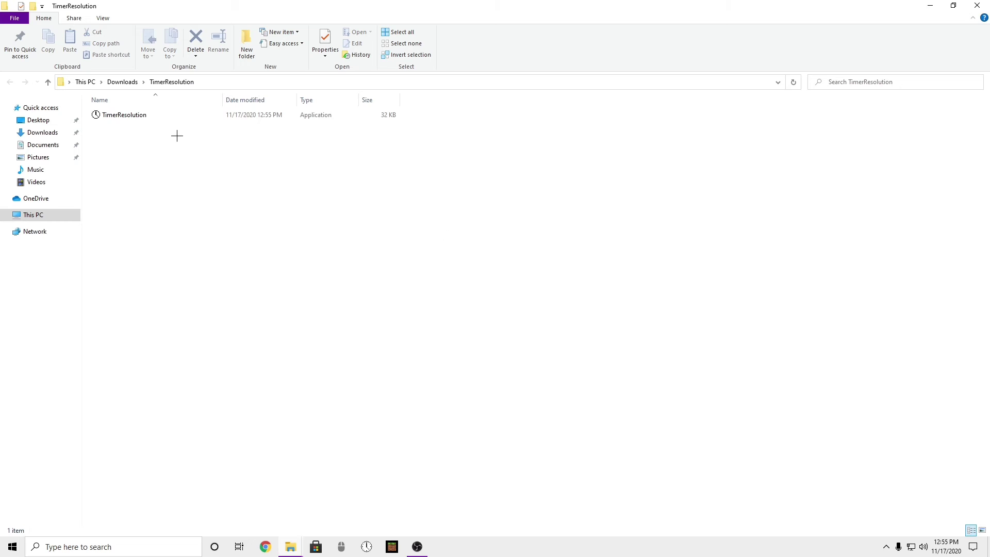
Run TimerResolution from the extracted folder, set the timer to Maximum, and minimize the tool, closing its folder window.
double_click(221, 115)
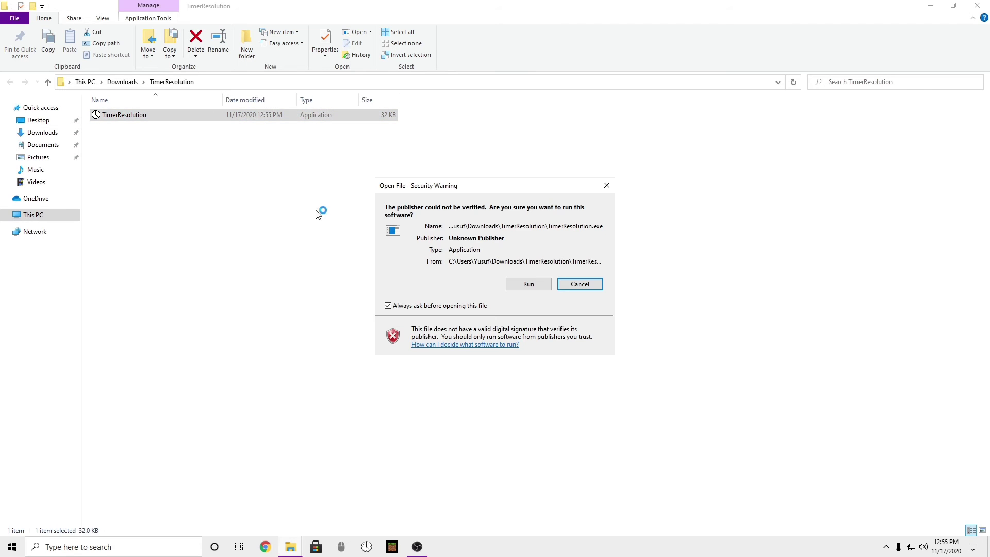
left_click(539, 288)
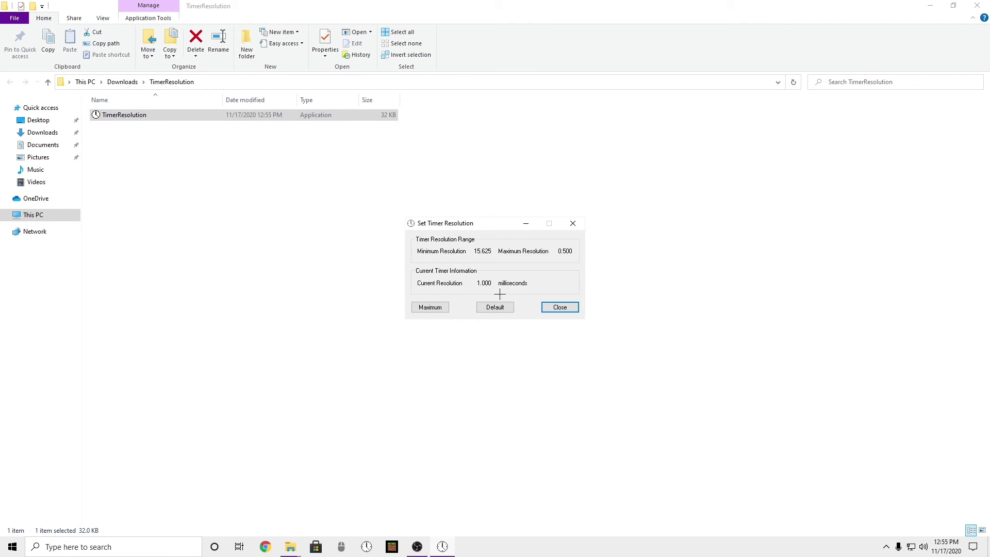
left_click(438, 307)
left_click(526, 223)
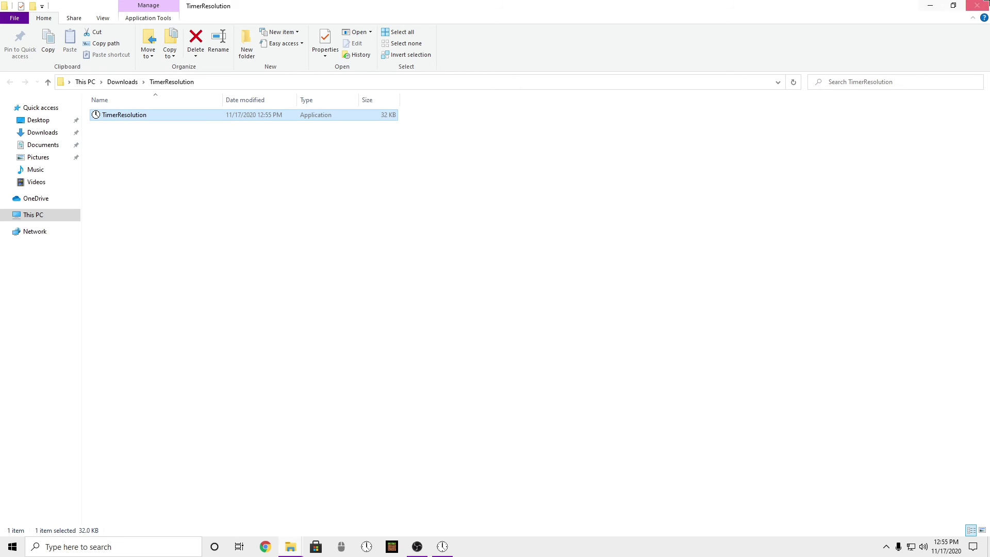
left_click(978, 5)
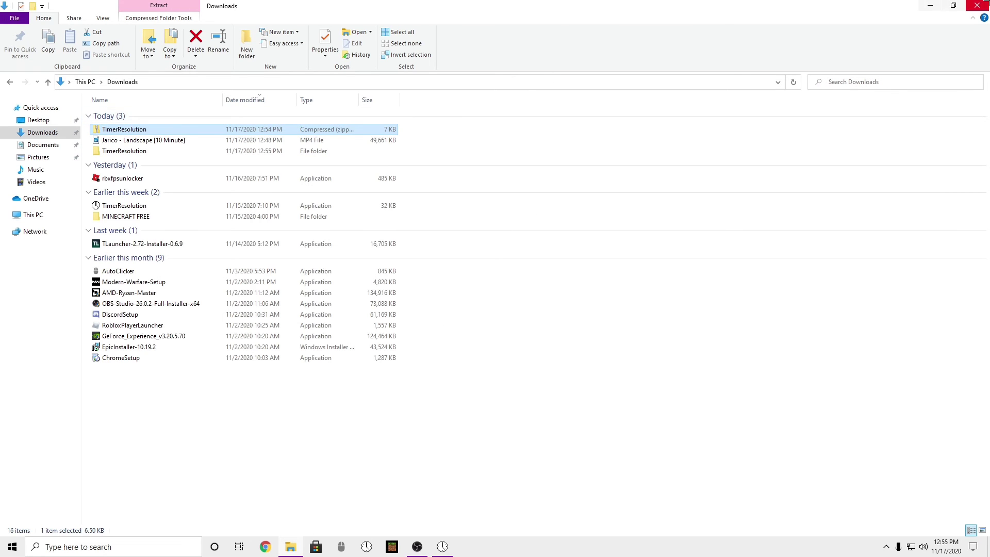
Delete the zipped TimerResolution archive from Downloads, empty the Recycle Bin permanently and refresh the desktop.
left_click(195, 38)
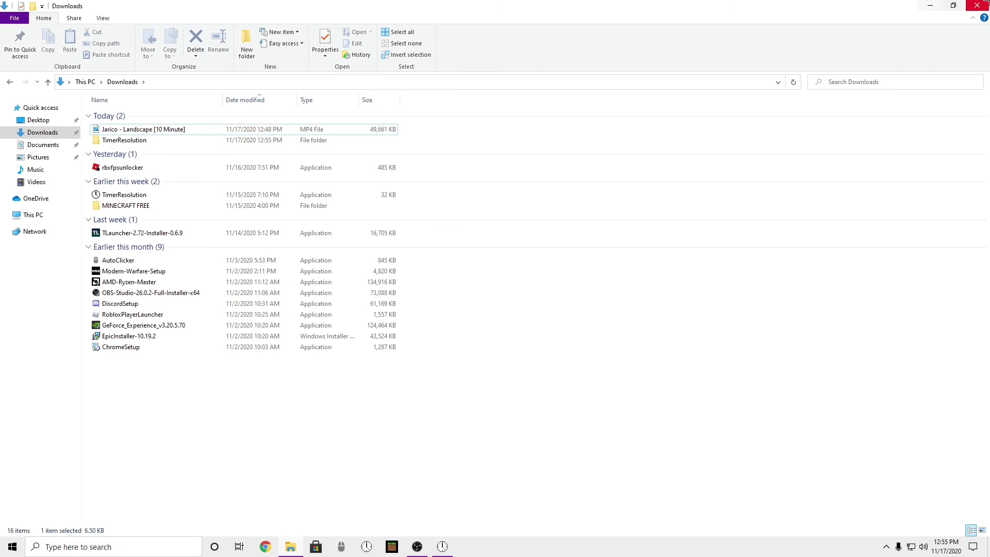
left_click(978, 5)
right_click(26, 18)
left_click(62, 37)
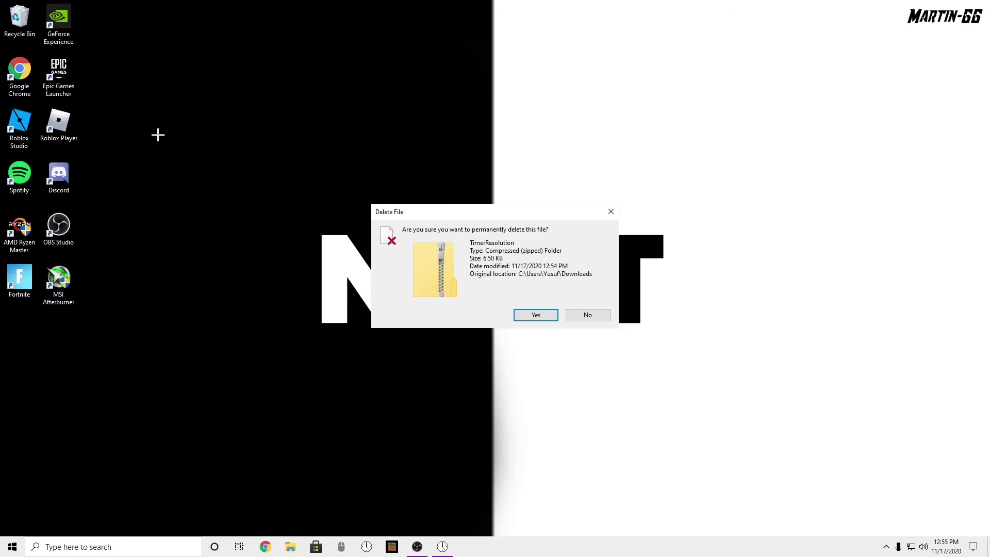
left_click(535, 315)
right_click(420, 256)
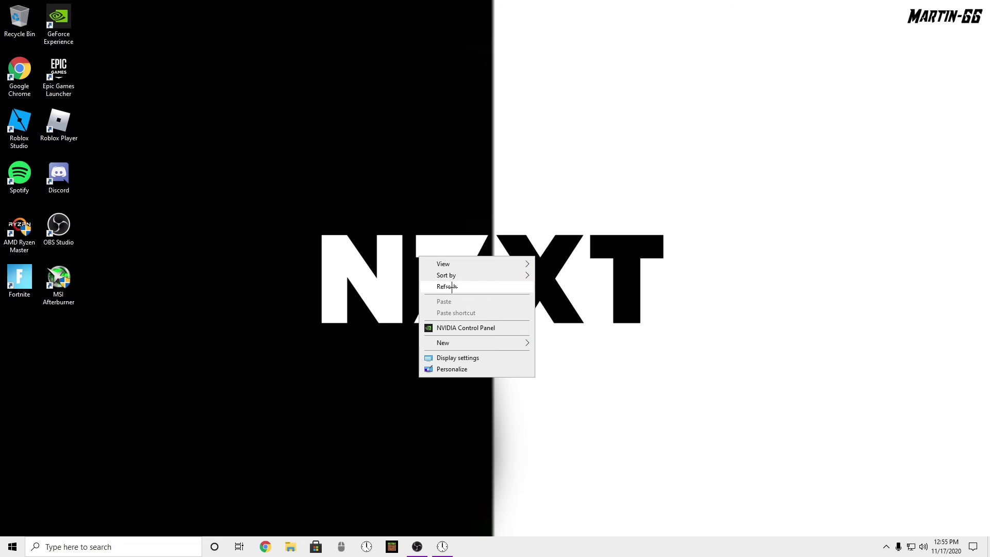
left_click(451, 285)
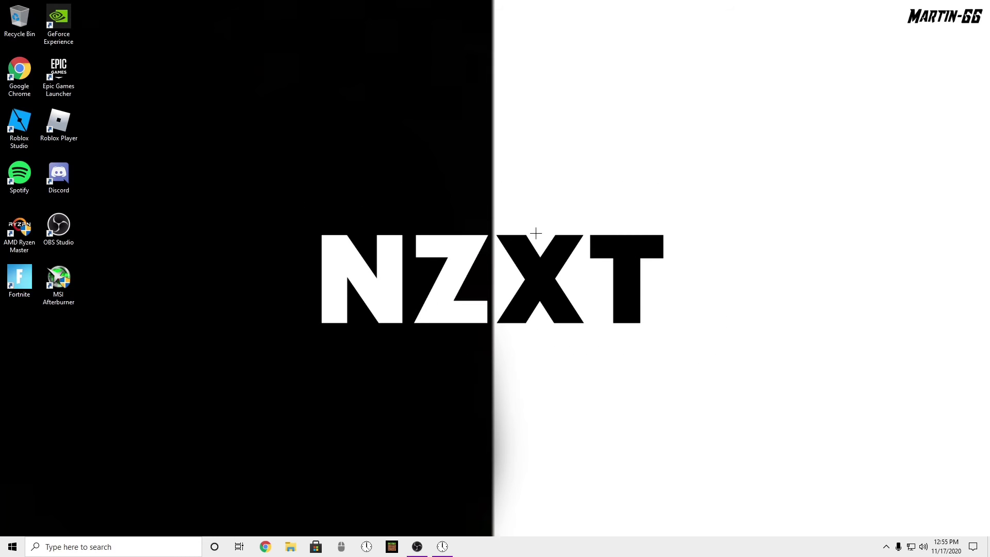
left_click(264, 547)
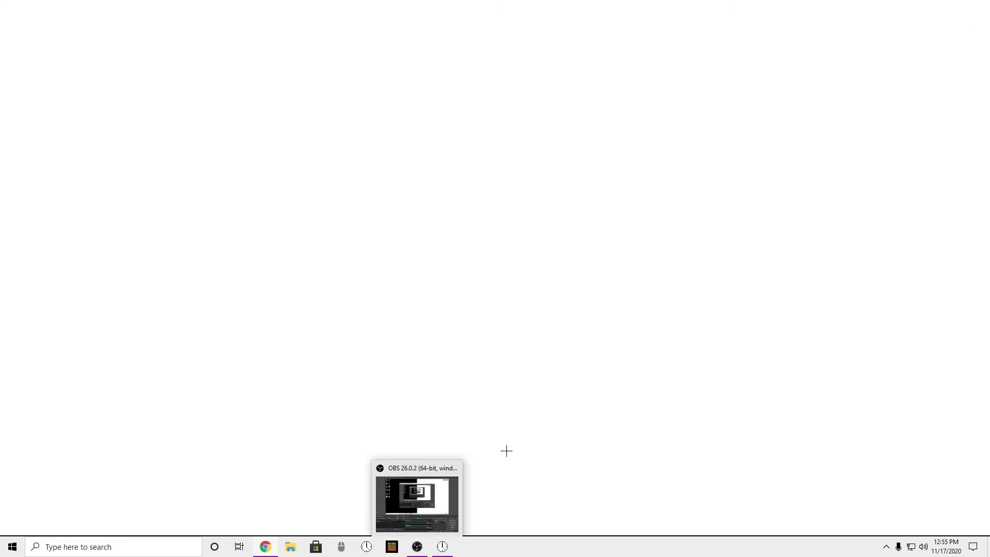
left_click(195, 32)
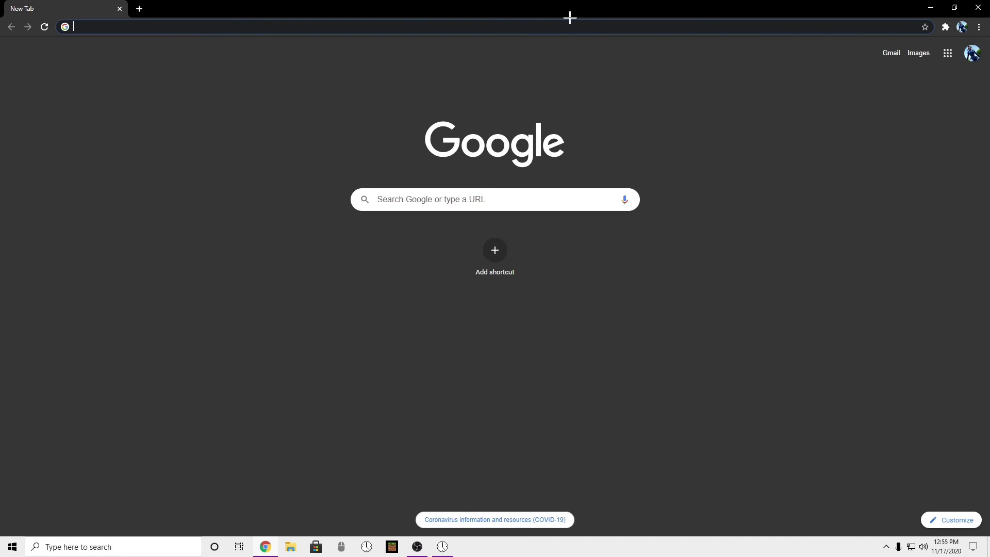
type("pick ")
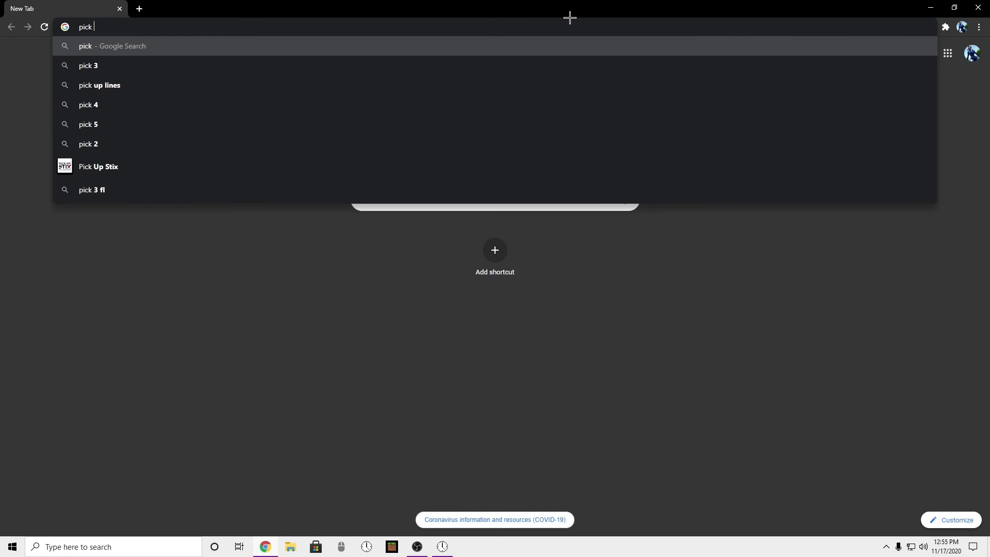
type("intel ")
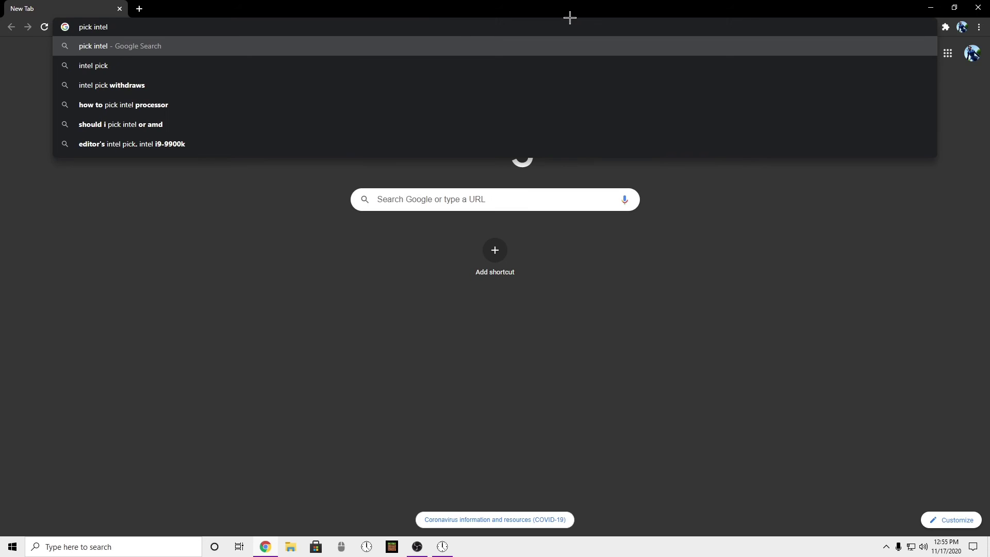
type("or amd so")
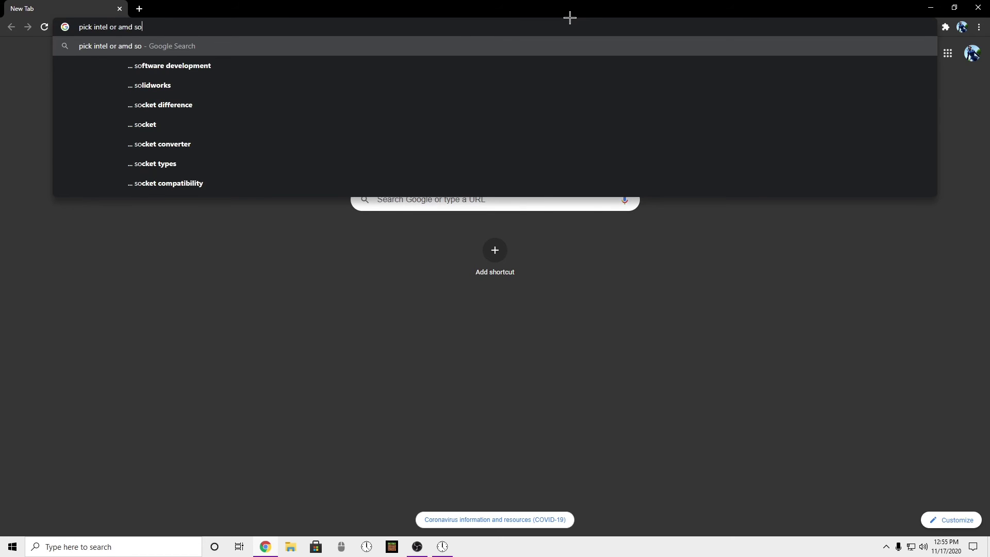
type("ftware vs")
key("BackSpace")
key("BackSpace")
key("BackSpace")
key("BackSpace")
key("BackSpace")
key("BackSpace")
key("BackSpace")
key("BackSpace")
key("BackSpace")
key("BackSpace")
key("BackSpace")
key("BackSpace")
key("BackSpace")
key("BackSpace")
key("BackSpace")
key("BackSpace")
key("BackSpace")
key("BackSpace")
key("BackSpace")
key("BackSpace")
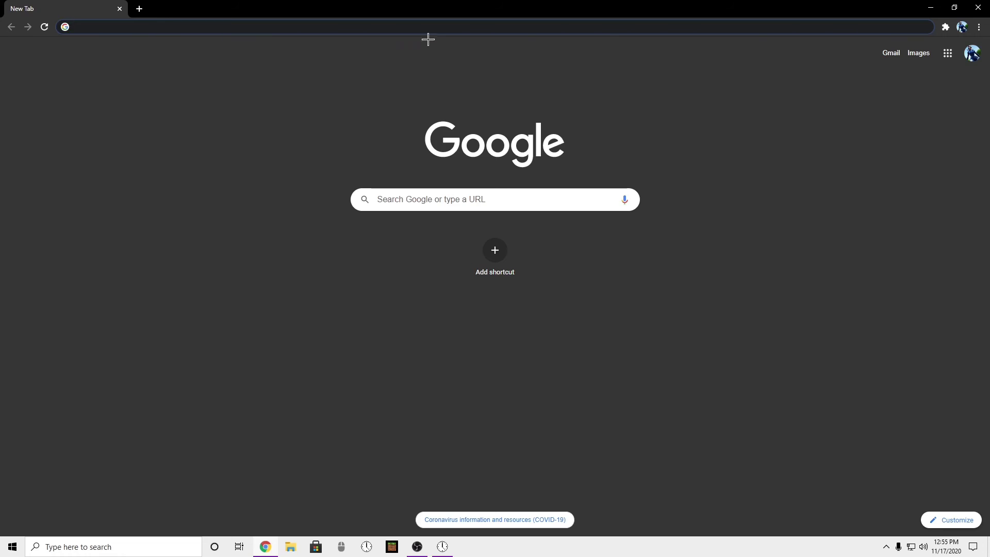
left_click(979, 7)
Open AMD Ryzen Master, review the Creator Mode, Profile 1 and Profile 2 settings, and close it.
left_click(19, 230)
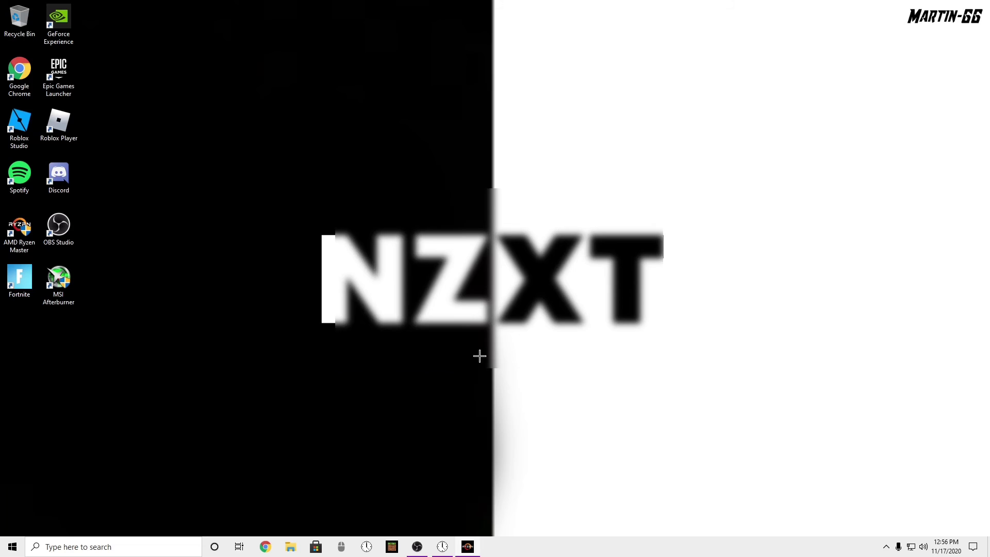
left_click(467, 353)
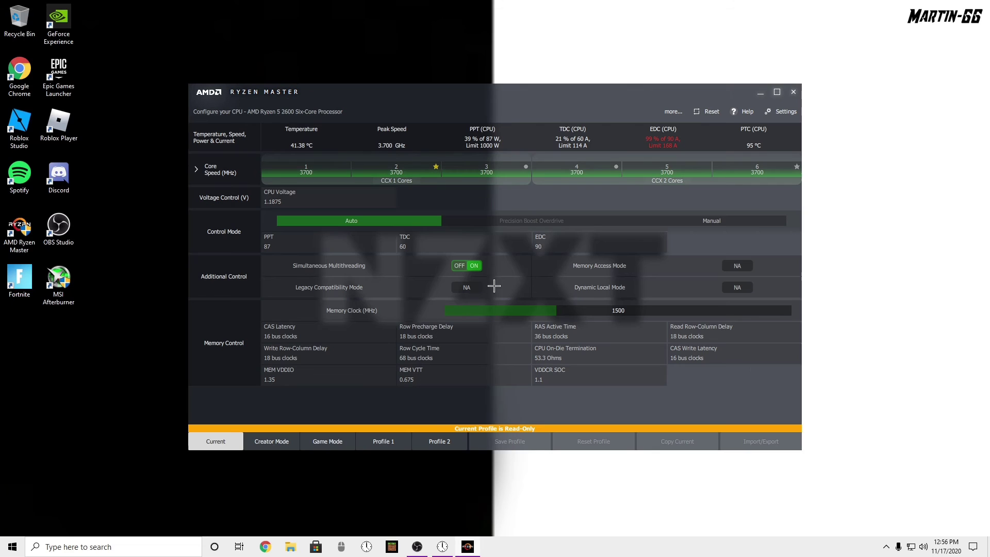
left_click(273, 442)
left_click(384, 442)
left_click(443, 442)
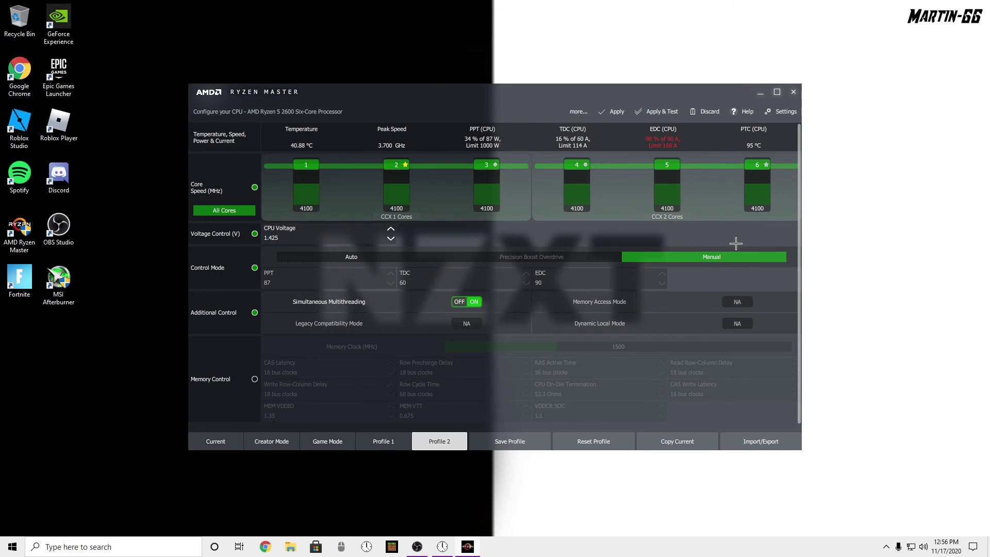
left_click(793, 92)
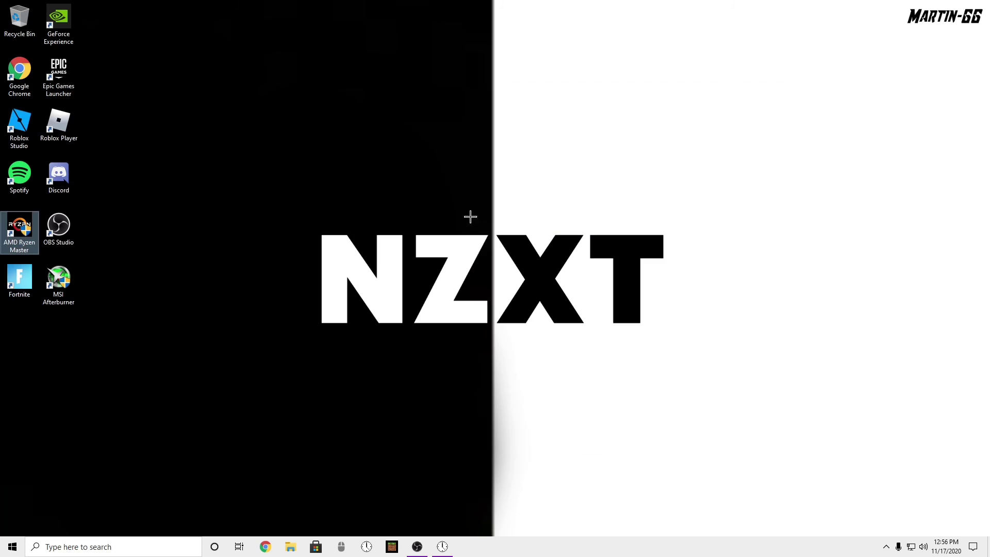
Open MSI Afterburner, load and apply profile 1 for the graphics card, and close it.
double_click(58, 281)
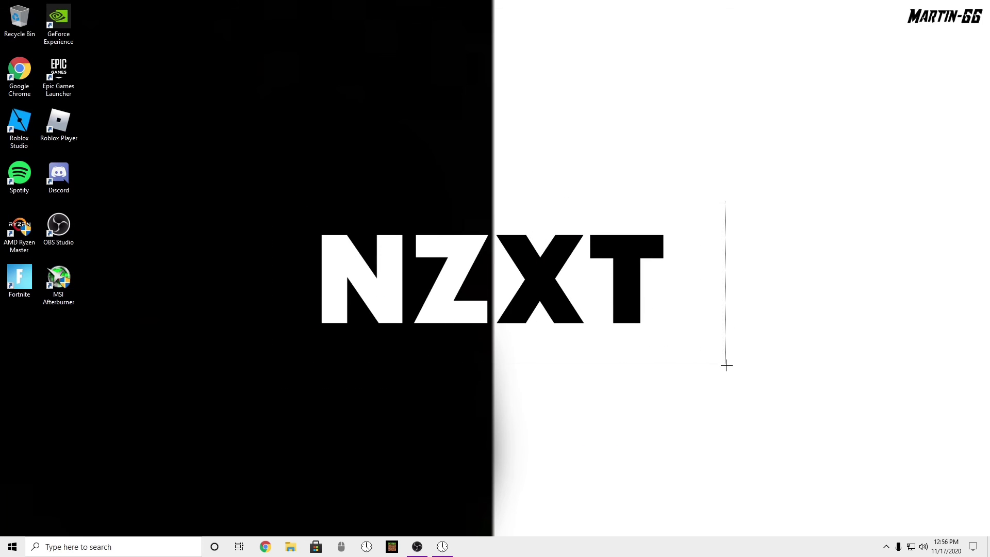
left_click(580, 333)
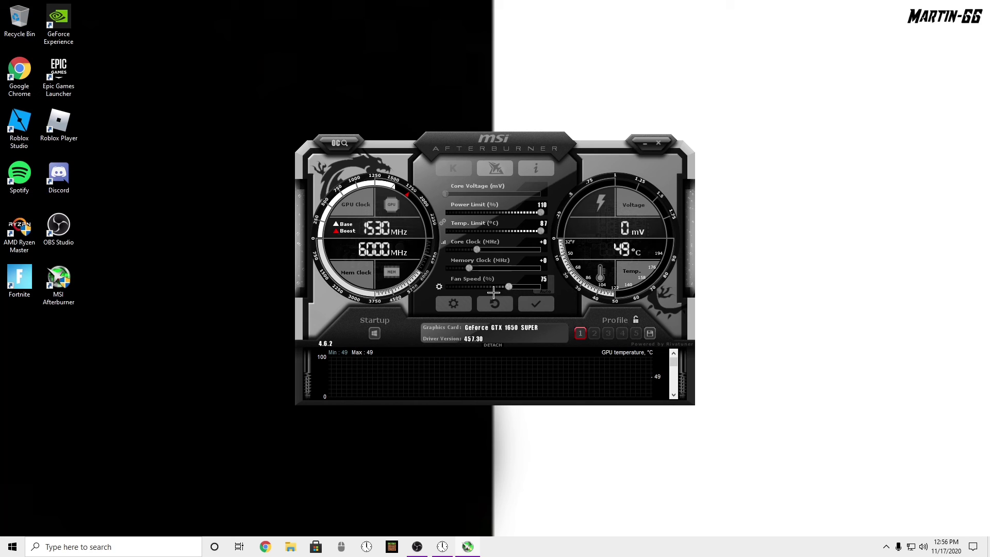
left_click(536, 304)
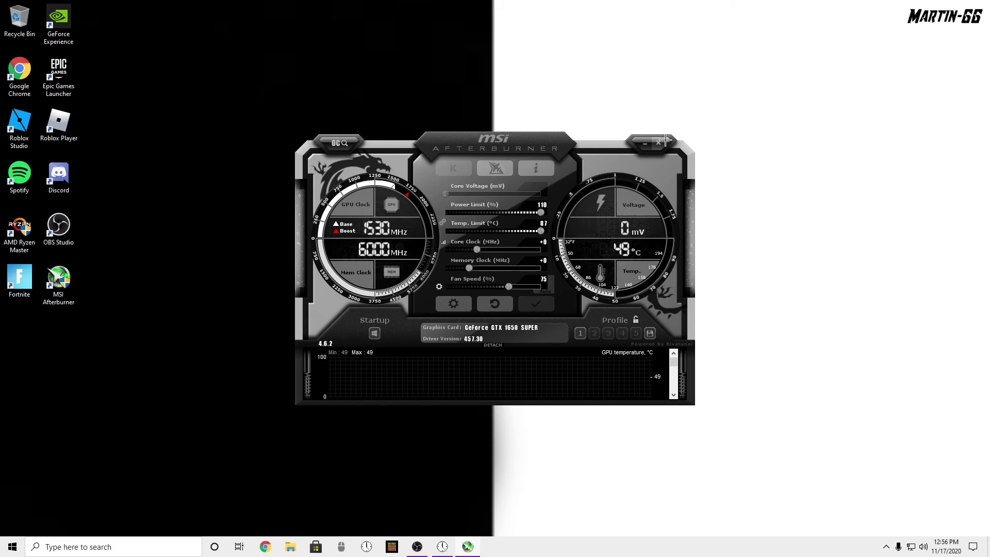
left_click(659, 142)
left_click_drag(345, 122, 630, 342)
left_click_drag(283, 247, 521, 359)
left_click_drag(336, 215, 714, 324)
left_click_drag(262, 202, 772, 354)
right_click(457, 289)
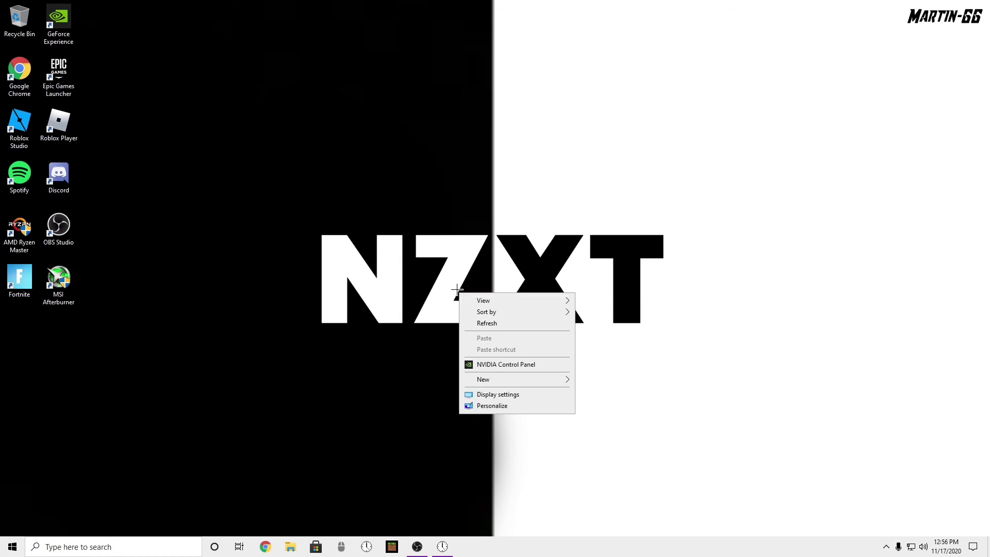
left_click(459, 314)
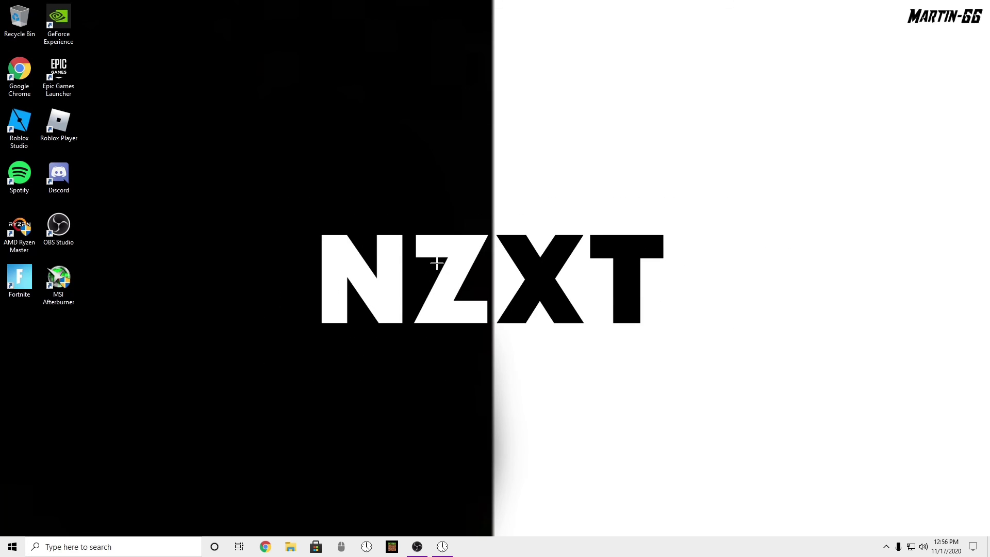
Open Task Manager and review the startup status and options of Cortana, Discord and Microsoft OneDrive.
key("super")
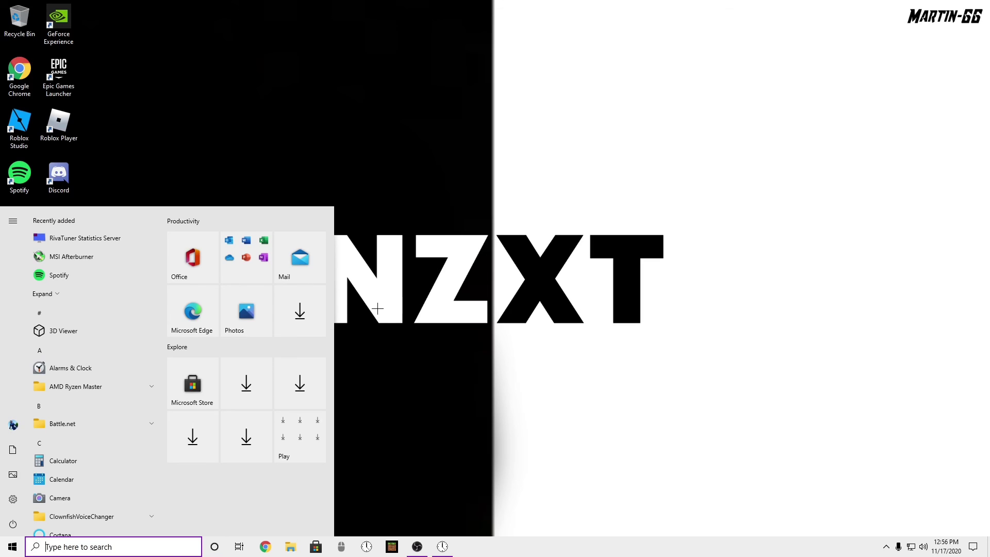
type("taskmana")
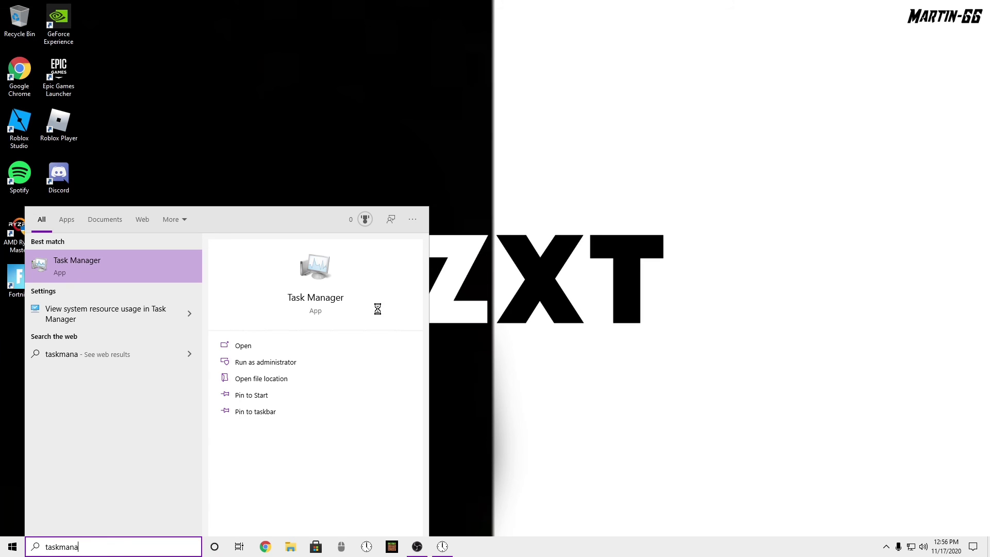
key("Return")
left_click(153, 144)
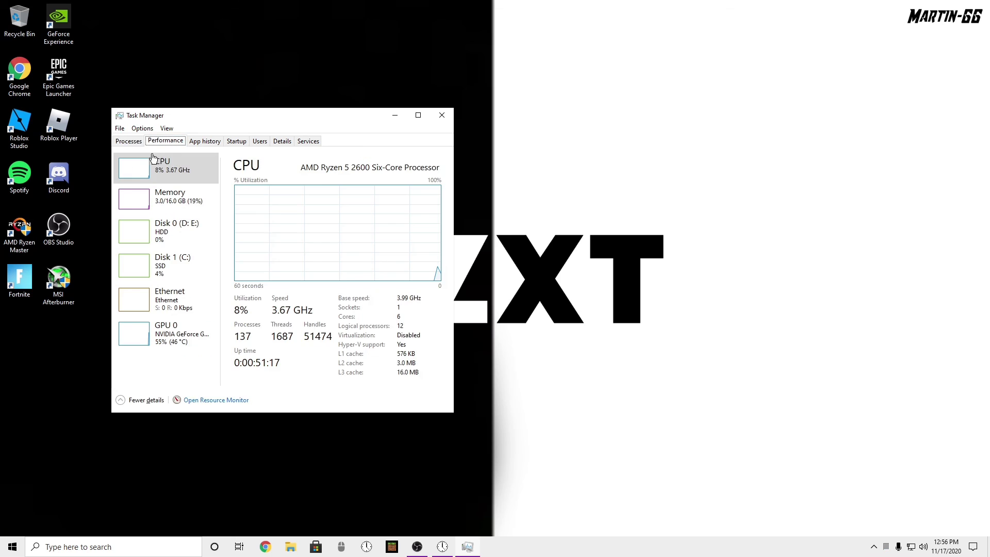
left_click(196, 142)
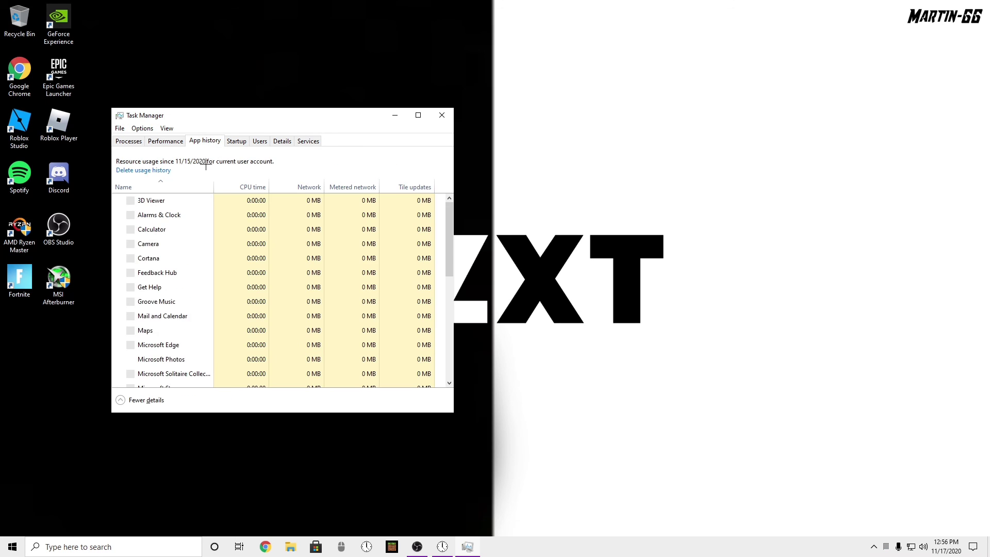
left_click(240, 144)
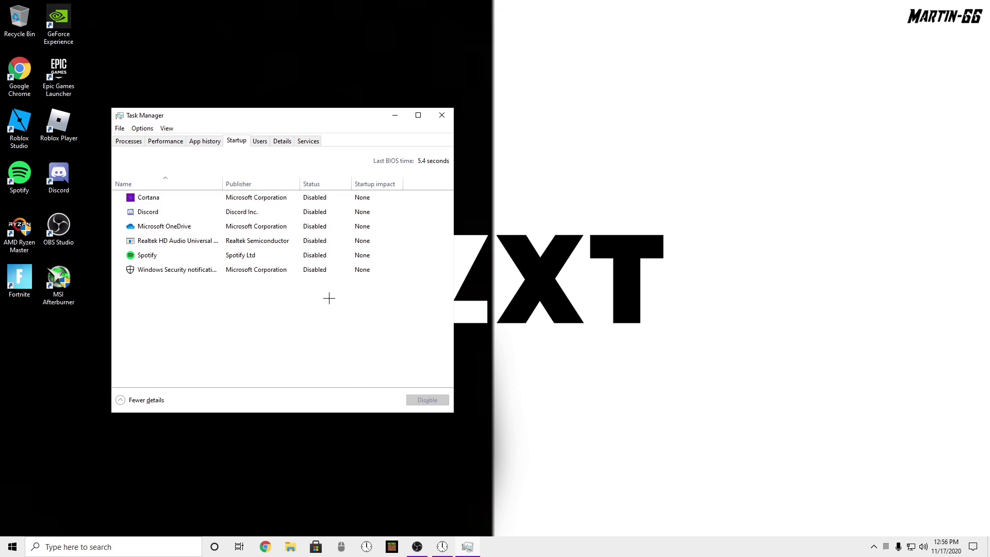
right_click(249, 199)
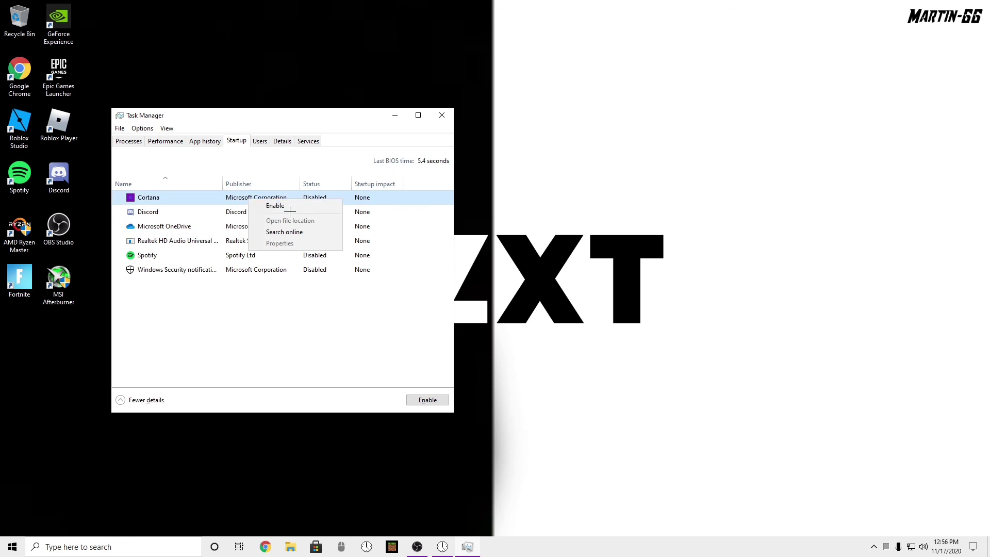
right_click(241, 213)
right_click(238, 230)
left_click(369, 308)
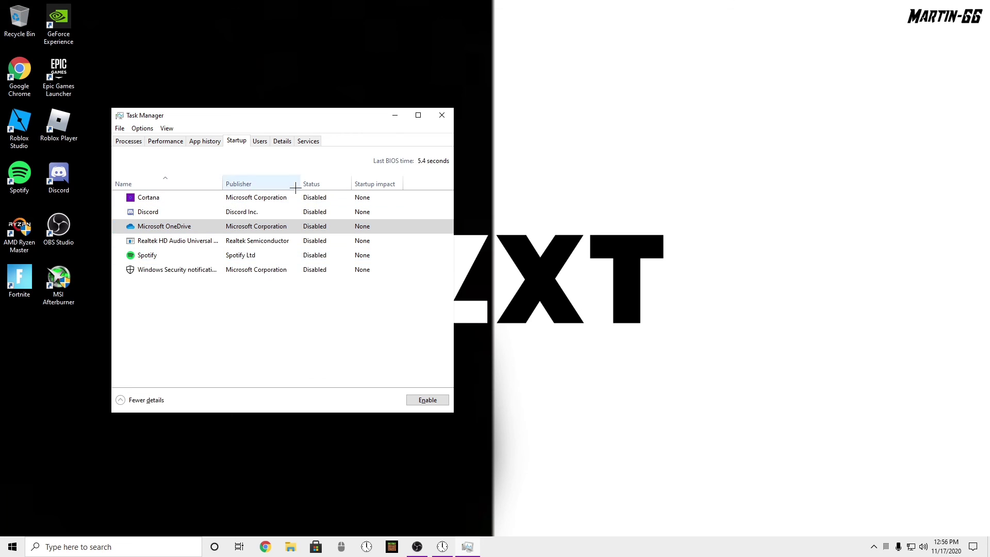
Review the detailed list of running processes in Task Manager and close it.
left_click(260, 141)
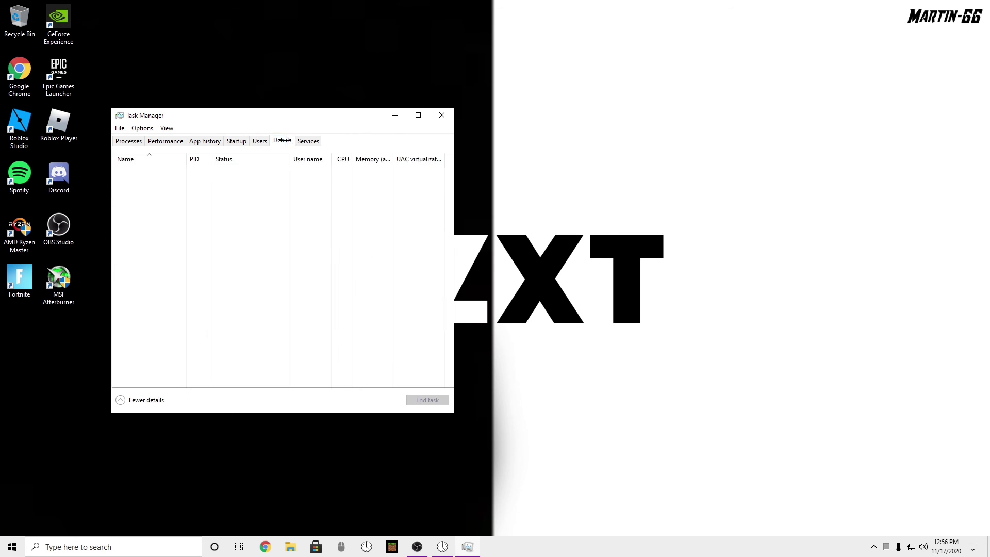
left_click(283, 141)
scroll(243, 209, "down", 12)
scroll(244, 209, "up", 10)
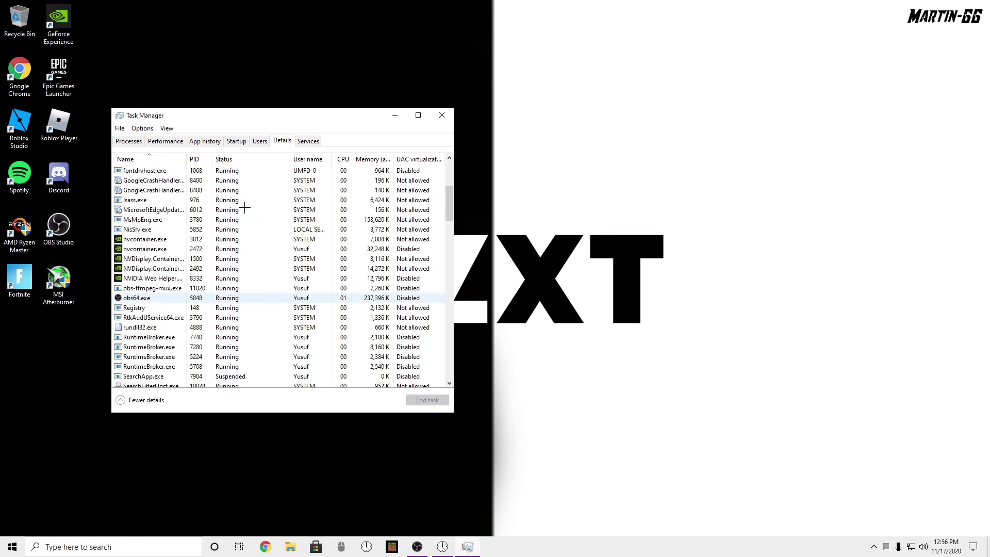
left_click(442, 115)
Check the options of the background apps hidden in the notification area.
left_click(887, 547)
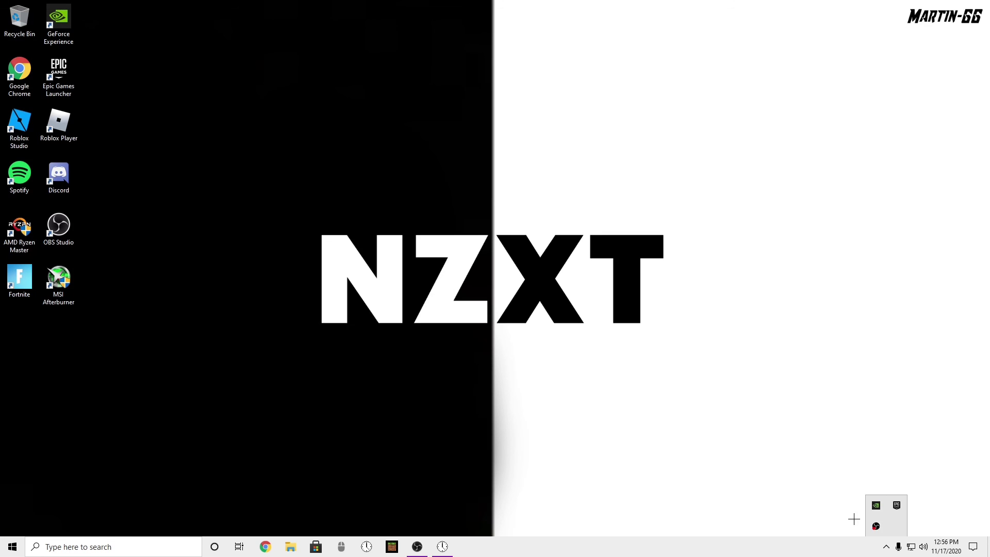
right_click(897, 504)
left_click(915, 489)
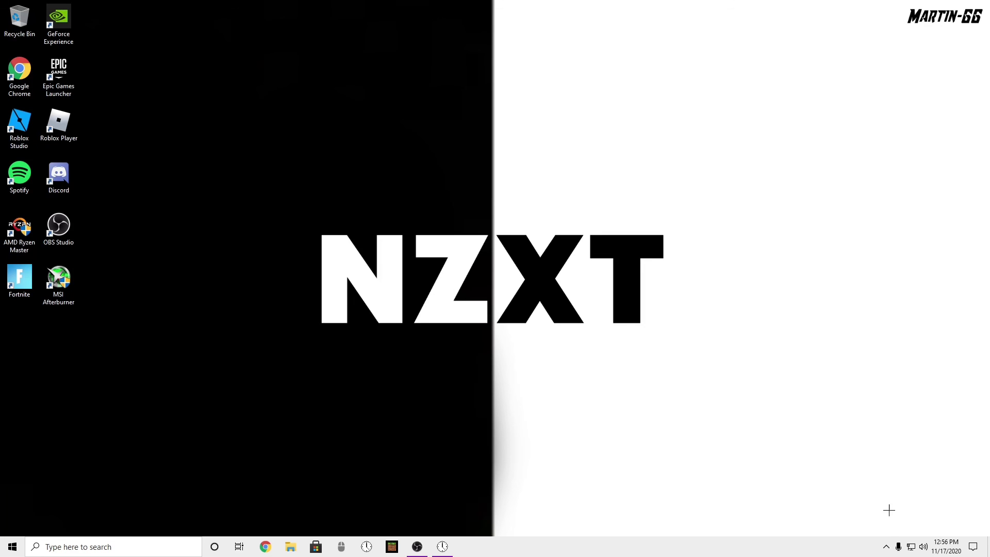
left_click(885, 547)
right_click(876, 524)
left_click(890, 513)
Restore the minimized TimerResolution tool and close it.
left_click(442, 546)
left_click(561, 308)
left_click_drag(343, 336, 555, 446)
Delete the TimerResolution folder from Downloads and close File Explorer.
left_click(290, 546)
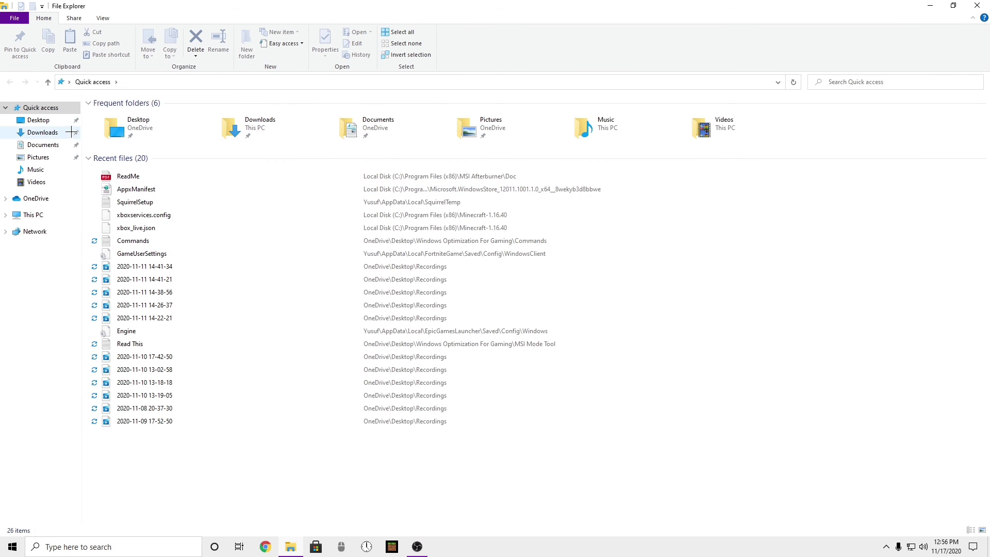
left_click(42, 133)
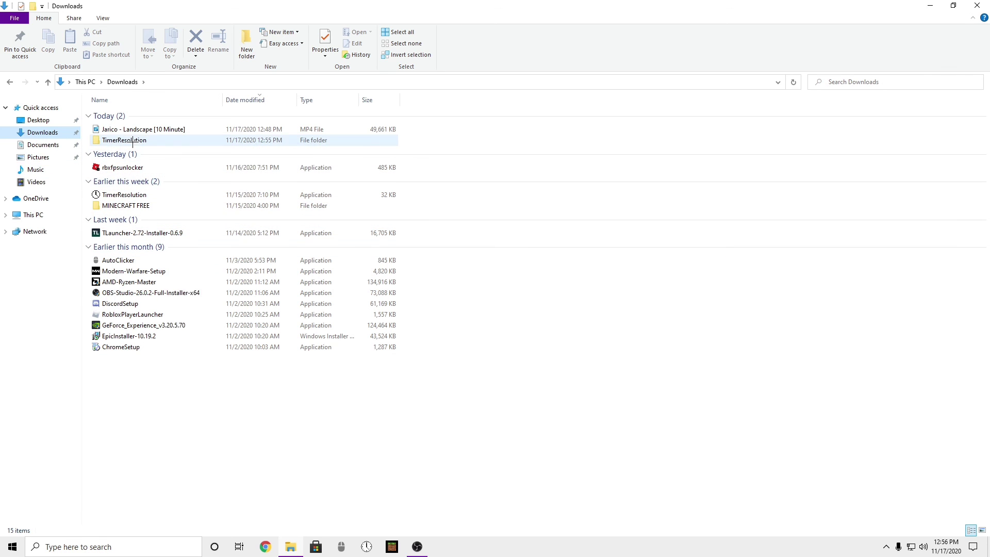
right_click(236, 140)
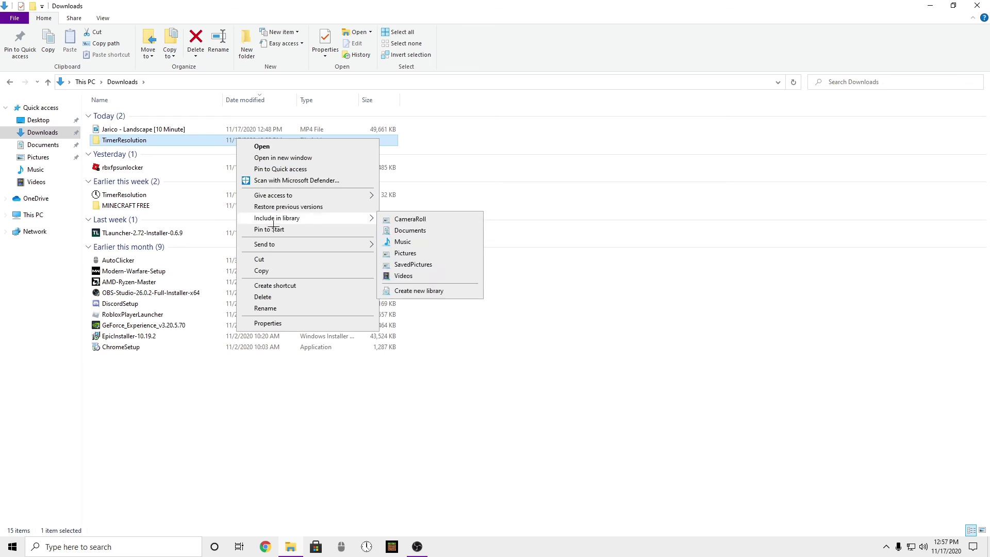
left_click(270, 296)
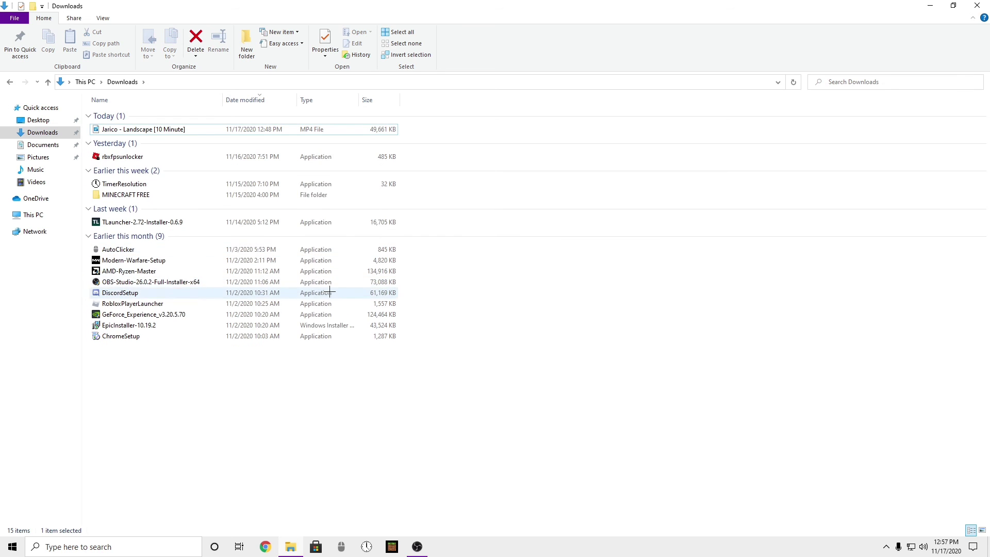
left_click(977, 5)
Empty the Recycle Bin and confirm the permanent deletion.
right_click(18, 20)
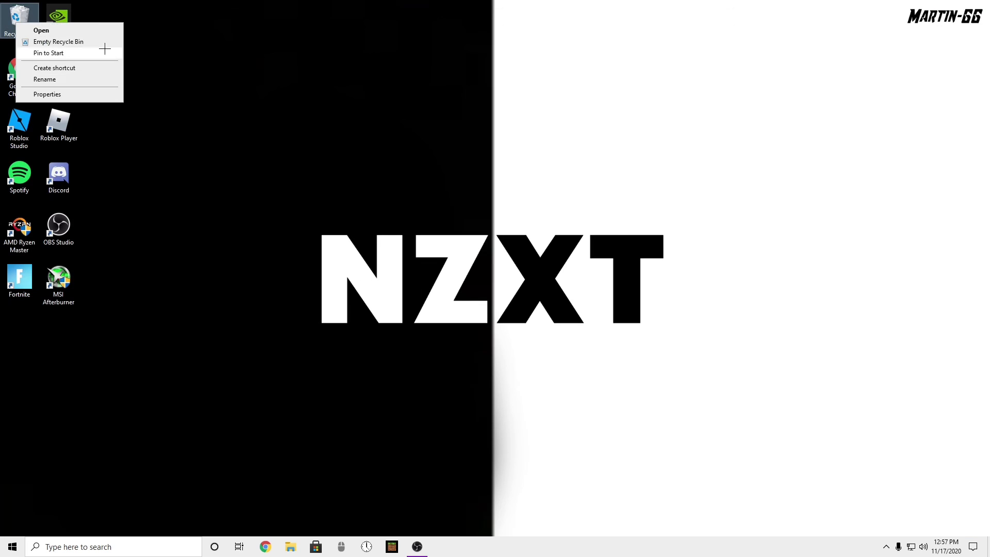
left_click(76, 40)
left_click(536, 314)
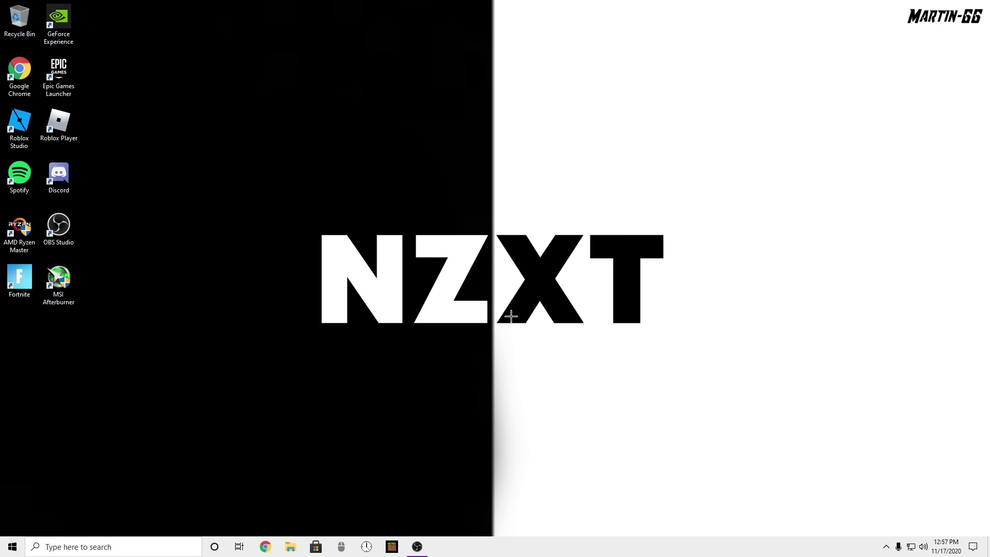
left_click_drag(326, 200, 679, 316)
right_click(362, 276)
left_click(387, 308)
left_click_drag(292, 166, 794, 434)
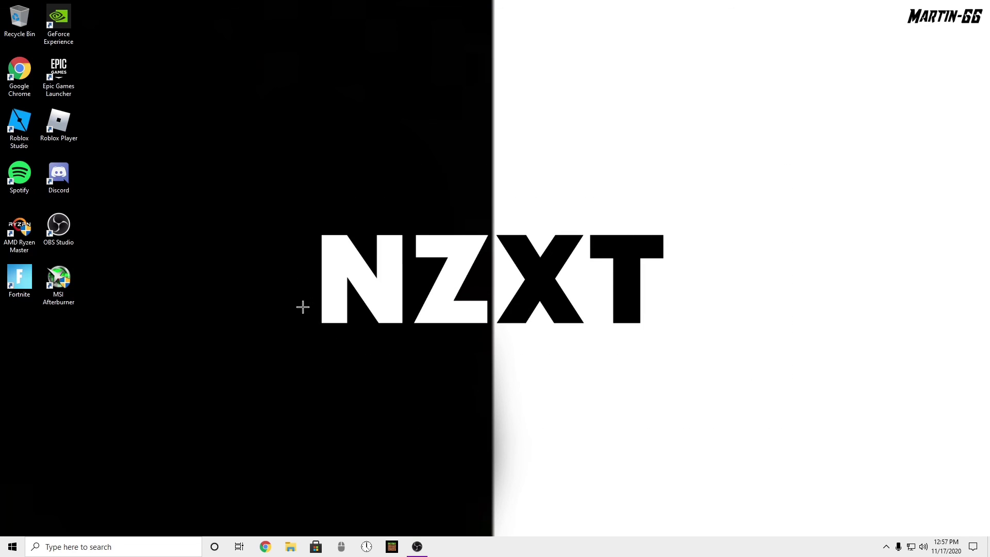